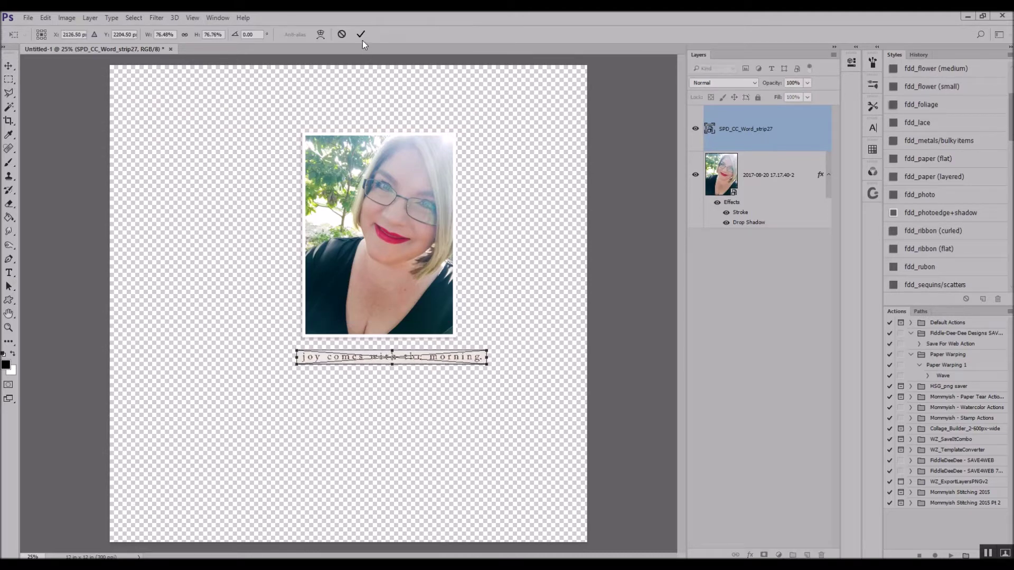
Step: Move the SPD_CC_Paper27 background beneath the photo and position the word strip across the photo's lower edge
click(360, 34)
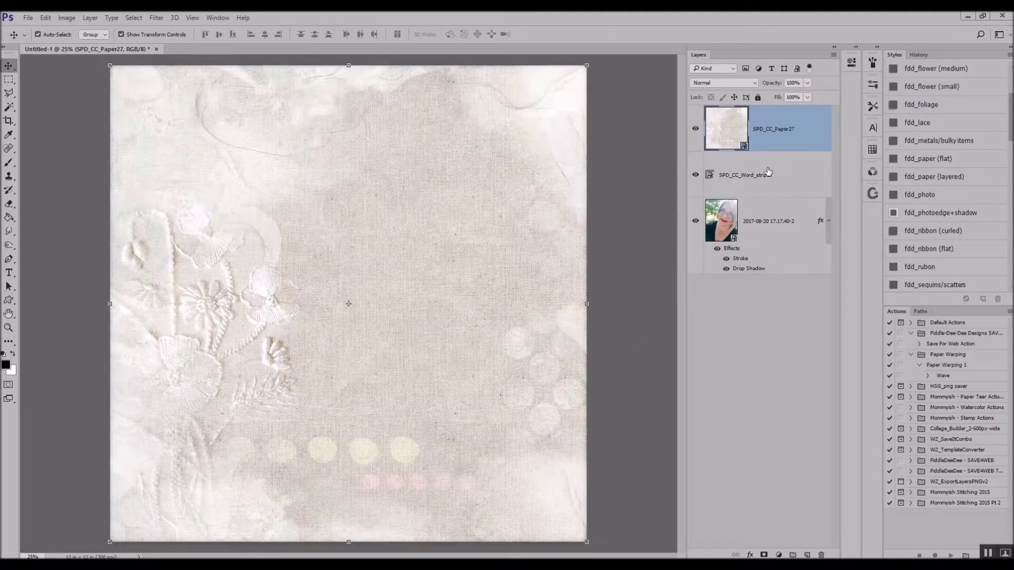
drag(774, 128, 780, 258)
drag(446, 332, 464, 328)
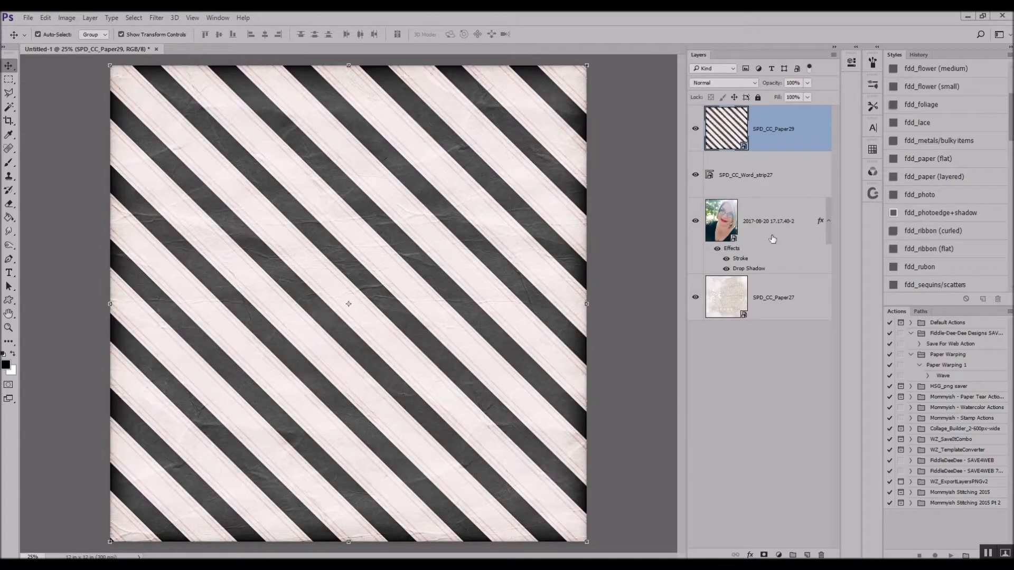
Step: Move striped SPD_CC_Paper29 behind the photo, trim it to a rectangular mat slightly larger than the photo, and apply the fdd_paper (flat) style
drag(774, 137, 781, 264)
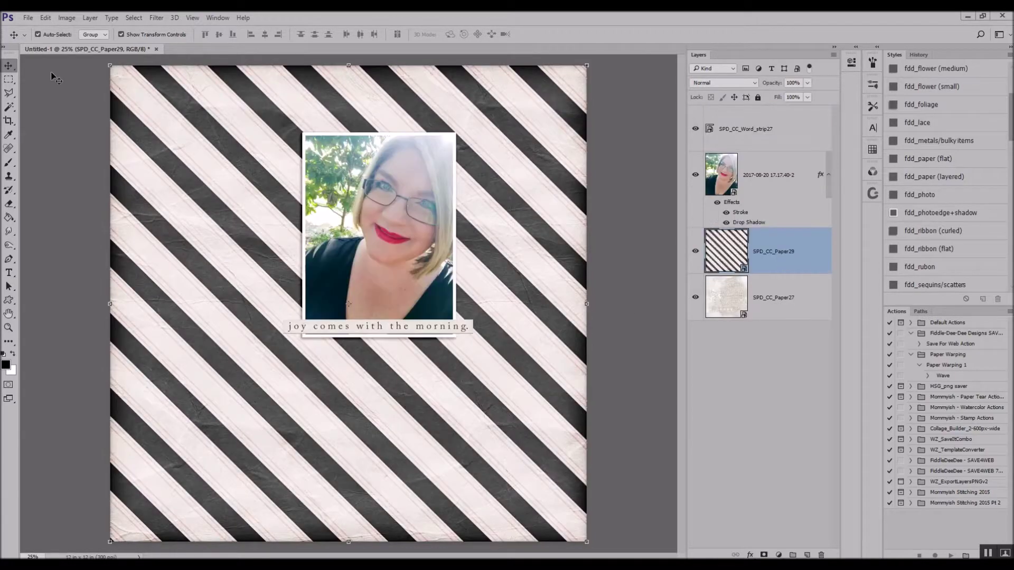
click(9, 80)
drag(289, 123, 467, 348)
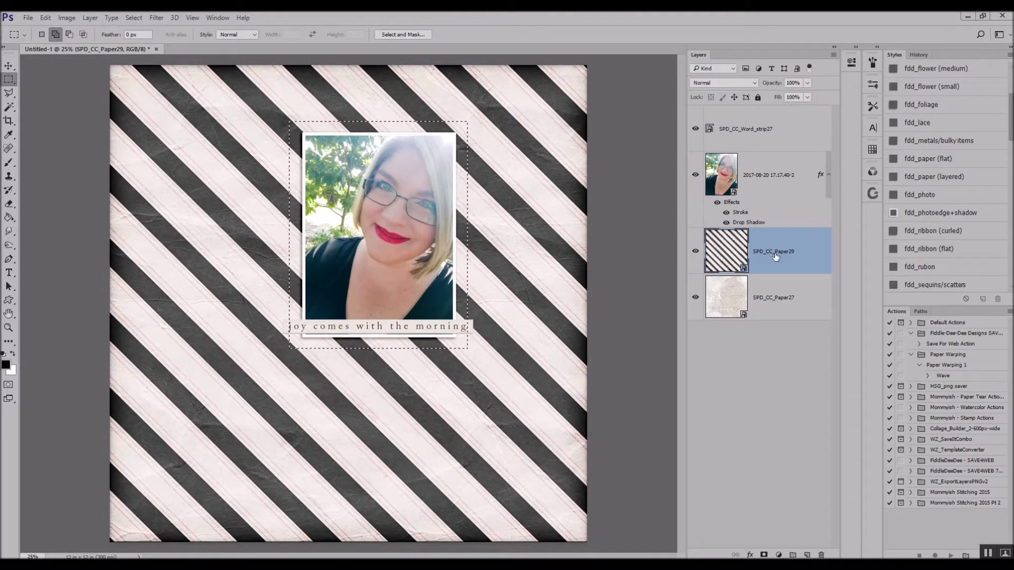
key(ctrl+j)
right_click(776, 293)
click(811, 82)
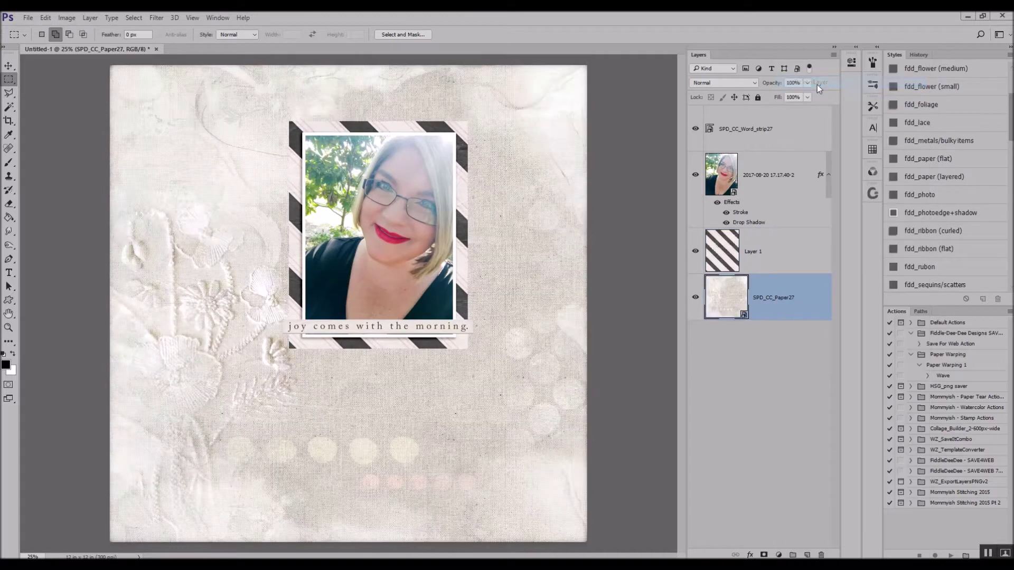
click(756, 269)
click(919, 158)
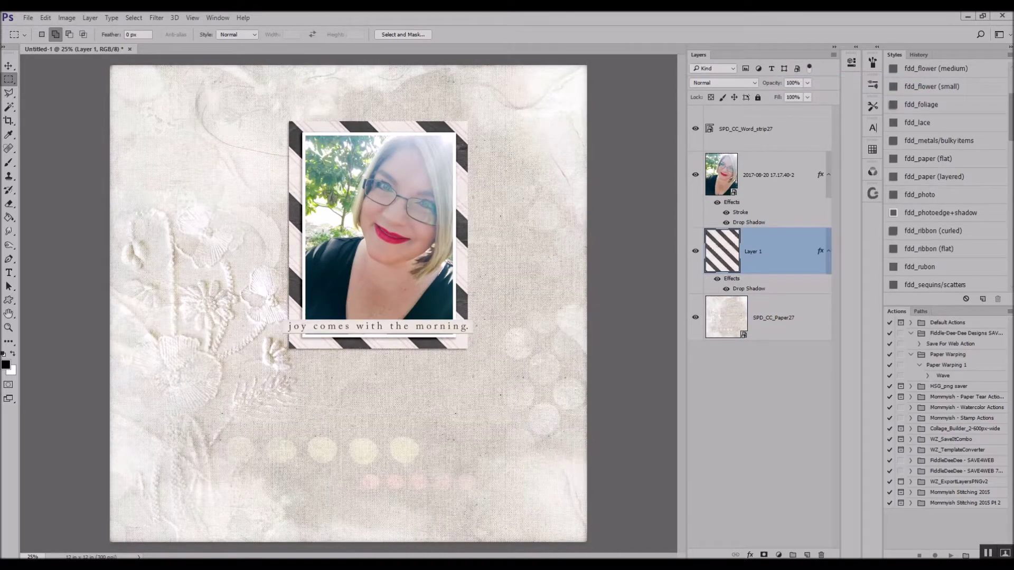
Step: Place SPD_CC_Banner1 between the photo and the striped mat, and apply the fdd_banners style
drag(378, 307, 380, 309)
key(Return)
scroll(960, 129, up, 5)
click(924, 106)
key(v)
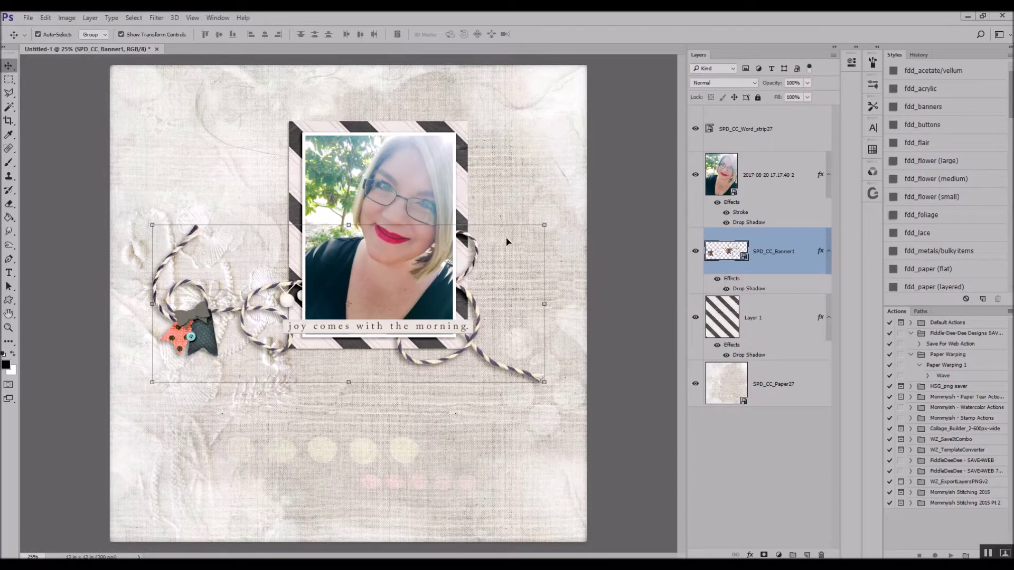
Step: Scale the banner to about 75% and move it across the lower edge of the photo
drag(545, 226, 446, 264)
drag(399, 305, 512, 329)
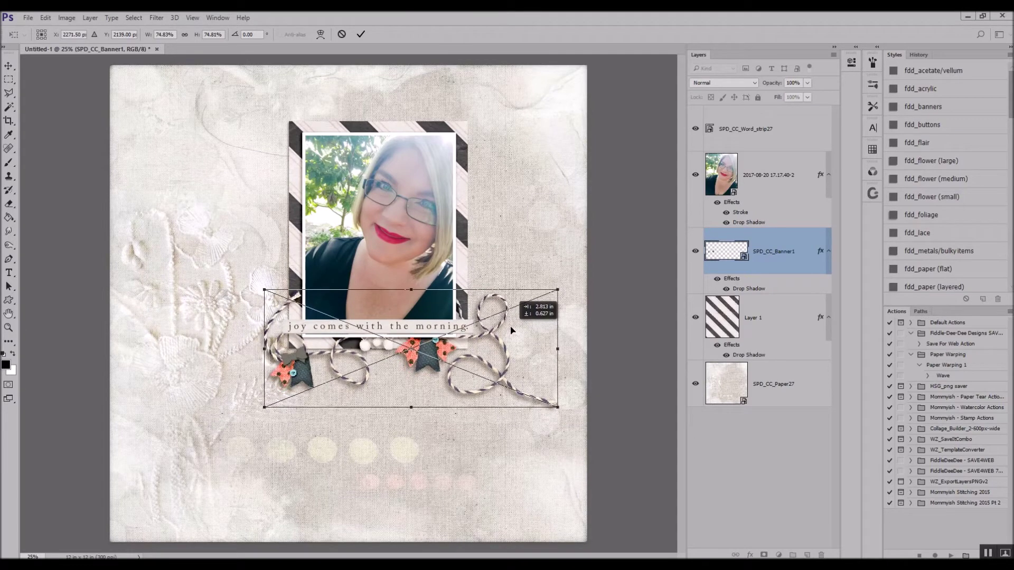
click(360, 34)
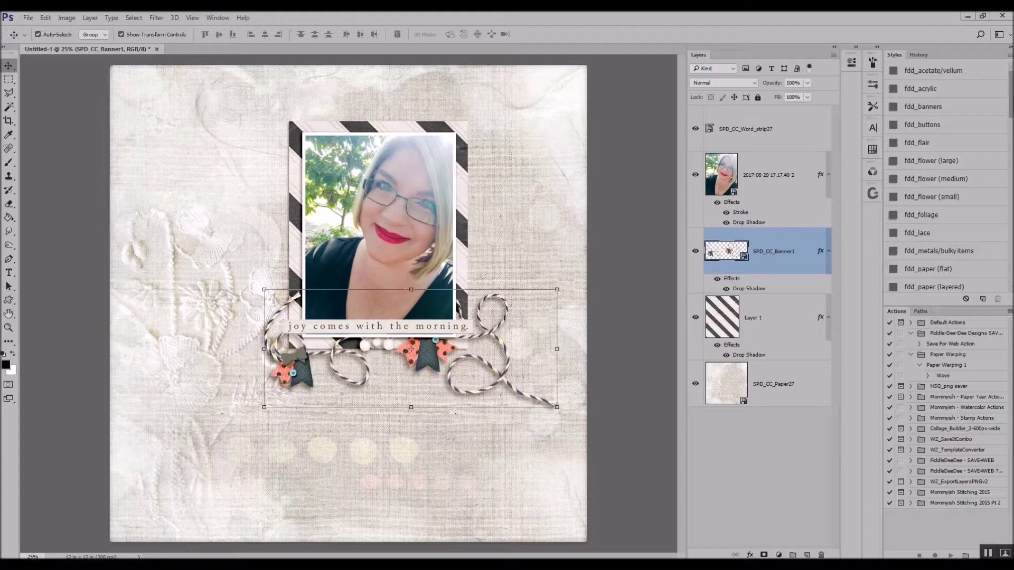
Step: Place SPD_CC_Arrow2, bring it in front of all layers, and flip it horizontally
drag(522, 214, 482, 274)
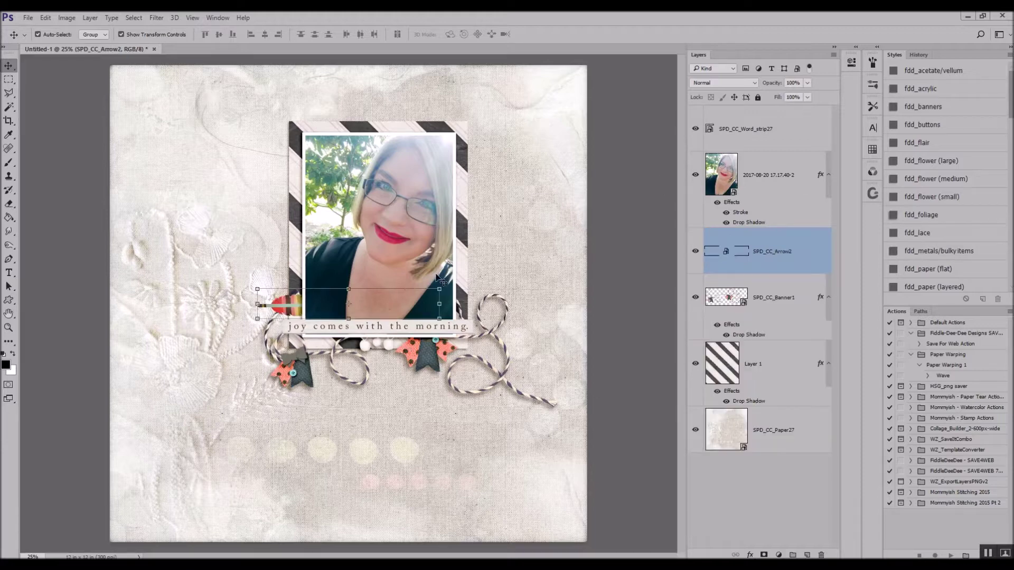
key(ctrl+shift+bracketright)
click(45, 18)
mouse_move(105, 244)
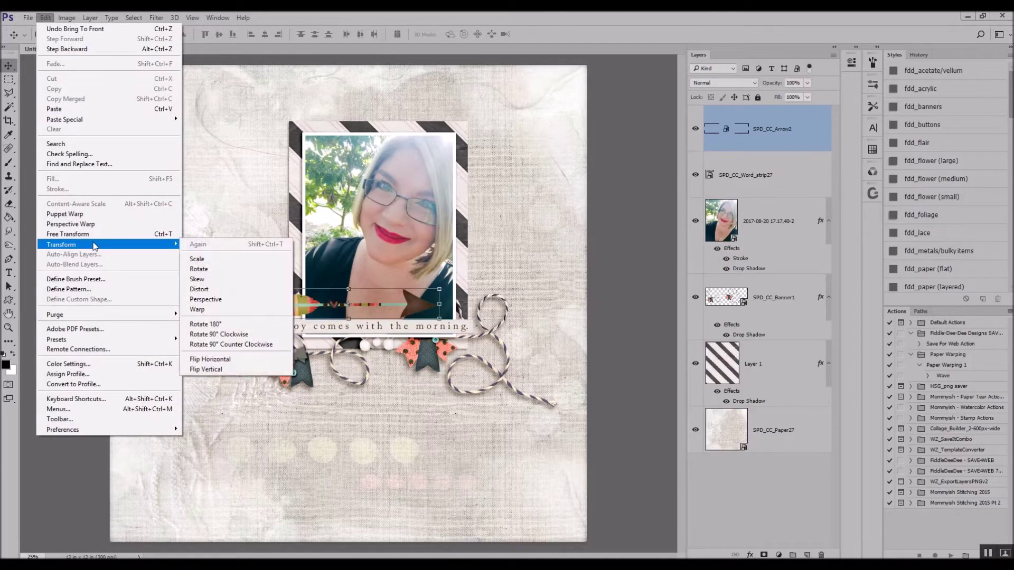
click(254, 363)
Step: Scale the arrow down slightly over the twine below the photo and apply the fdd_metals/bulky items style
drag(417, 298, 502, 338)
drag(471, 349, 490, 378)
click(361, 33)
click(948, 252)
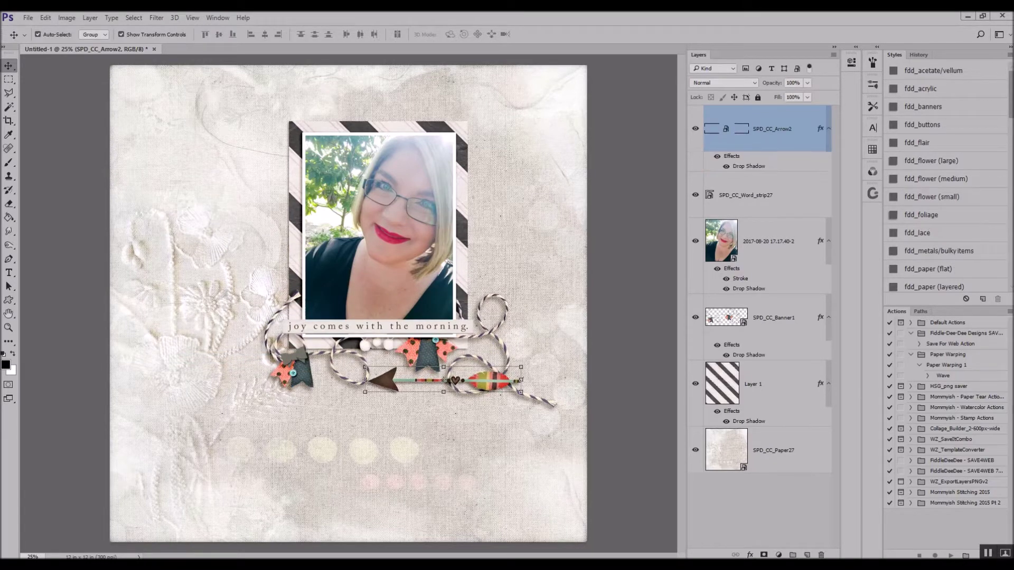
Step: Move the SPD_CC_Brad2 star beside the twine loop right of the photo and give it a drop shadow style
click(552, 257)
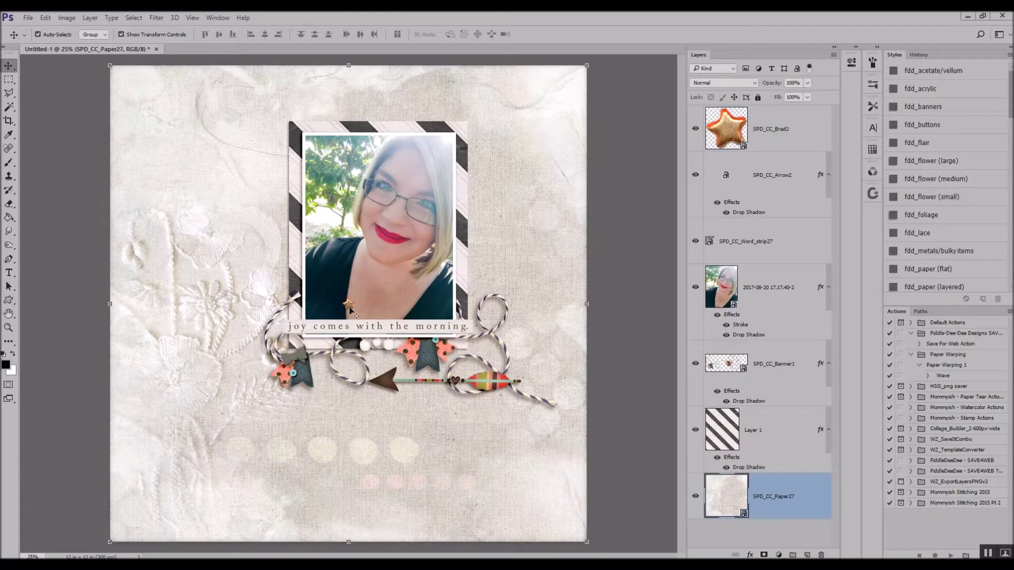
click(349, 307)
click(342, 34)
key(Escape)
drag(348, 304, 510, 332)
scroll(955, 262, down, 5)
click(912, 196)
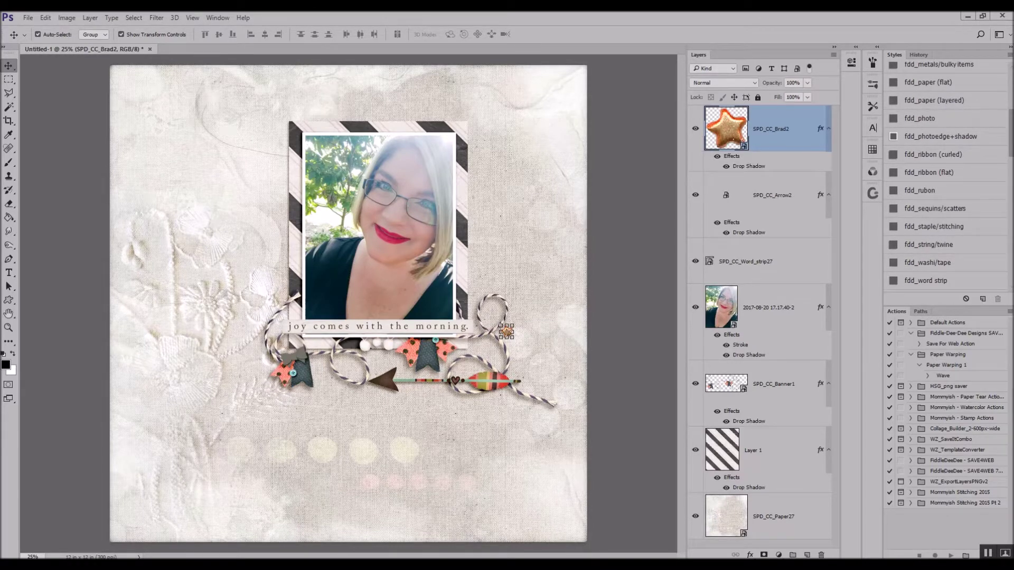
Step: Place SPD_CC_Floral3 just above the background paper behind the photo, and position SPD_CC_Floral2 behind the photo's lower edge
key(Return)
drag(764, 134, 762, 494)
drag(350, 303, 379, 268)
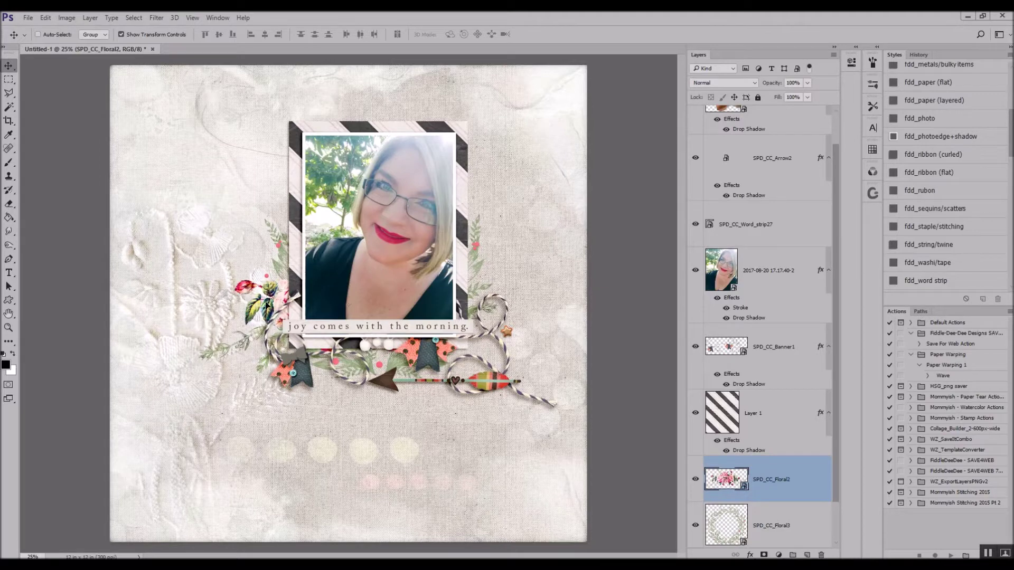
drag(264, 294, 342, 336)
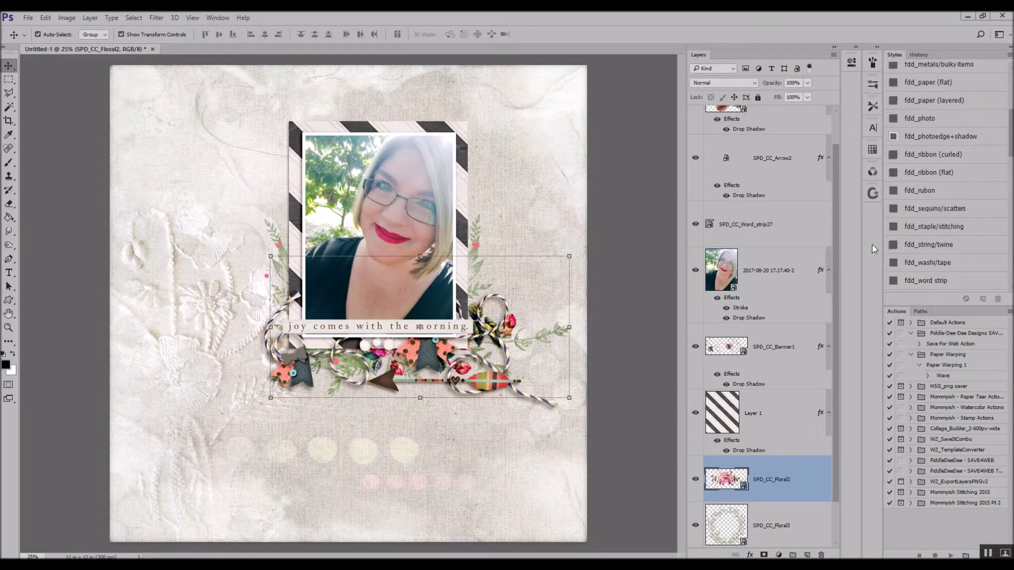
Step: Try the fdd_ribbon (flat) style on SPD_CC_Floral2 and clear the layer style
click(944, 174)
right_click(770, 479)
click(811, 365)
Step: Try SPD_CC_Floral7 behind the right side of the photo and delete its layer
drag(1013, 248, 553, 248)
key(Return)
drag(332, 371, 470, 289)
mouse_move(583, 64)
mouse_down()
mouse_move(549, 98)
mouse_move(551, 127)
mouse_move(554, 98)
mouse_up()
click(342, 35)
right_click(782, 475)
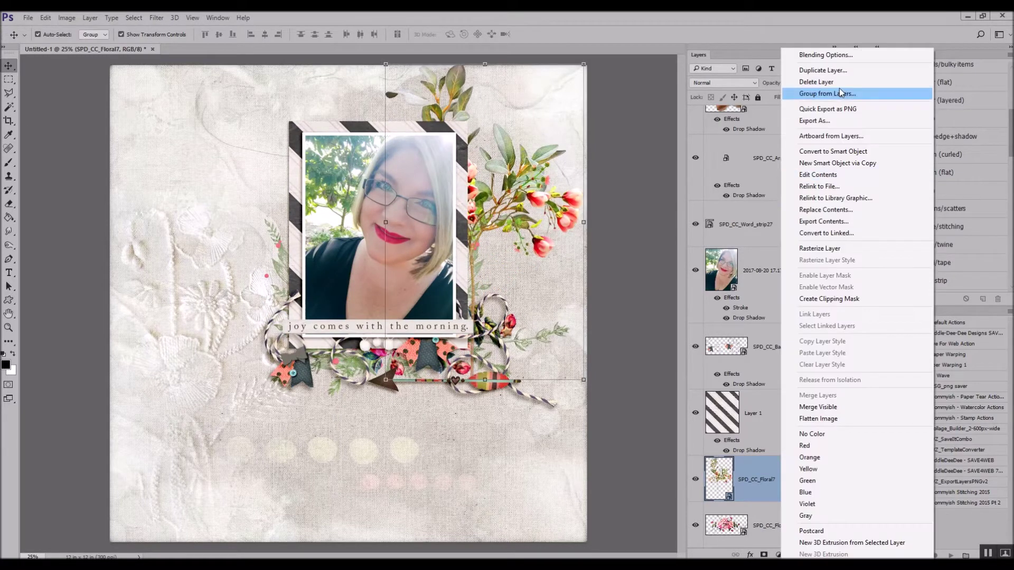
click(838, 82)
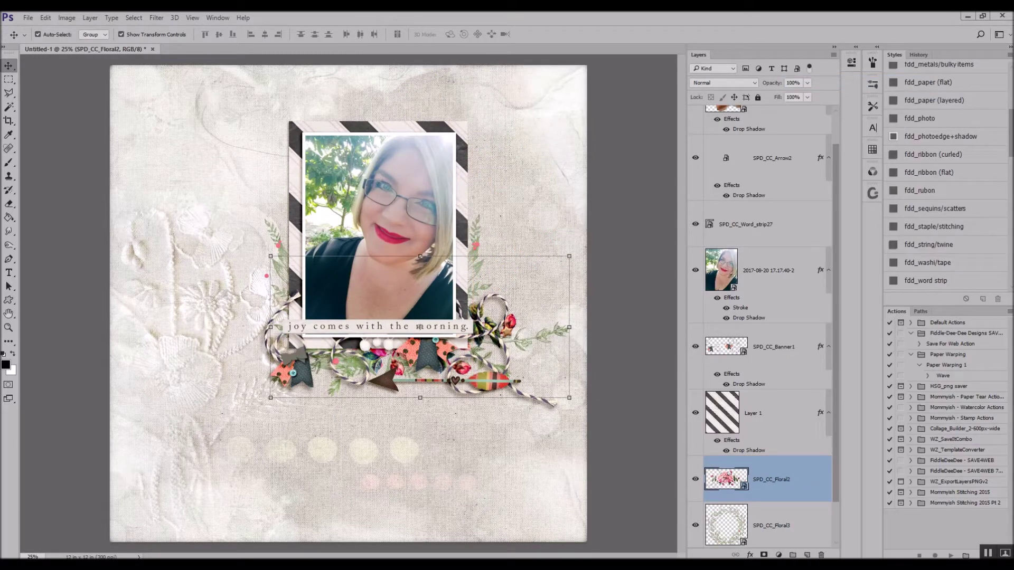
Step: Place SPD_CC_Floral15 behind the photo's right edge above SPD_CC_Floral2, and apply the fdd_paper (layered) style
key(ctrl+v)
scroll(937, 158, up, 1)
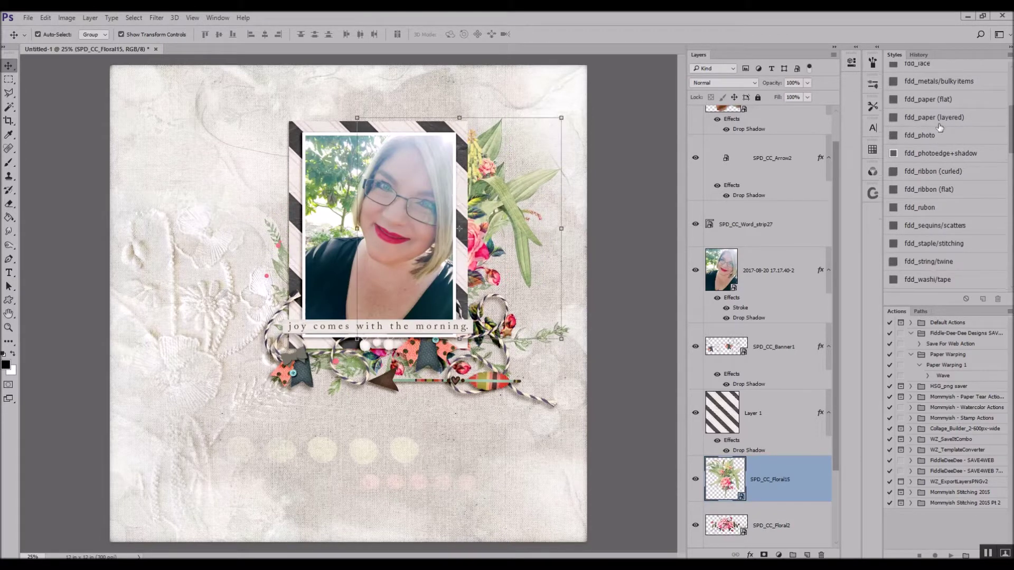
click(937, 121)
mouse_move(516, 188)
mouse_down()
mouse_move(502, 186)
mouse_move(513, 200)
mouse_move(498, 202)
mouse_move(509, 214)
mouse_move(478, 178)
mouse_up()
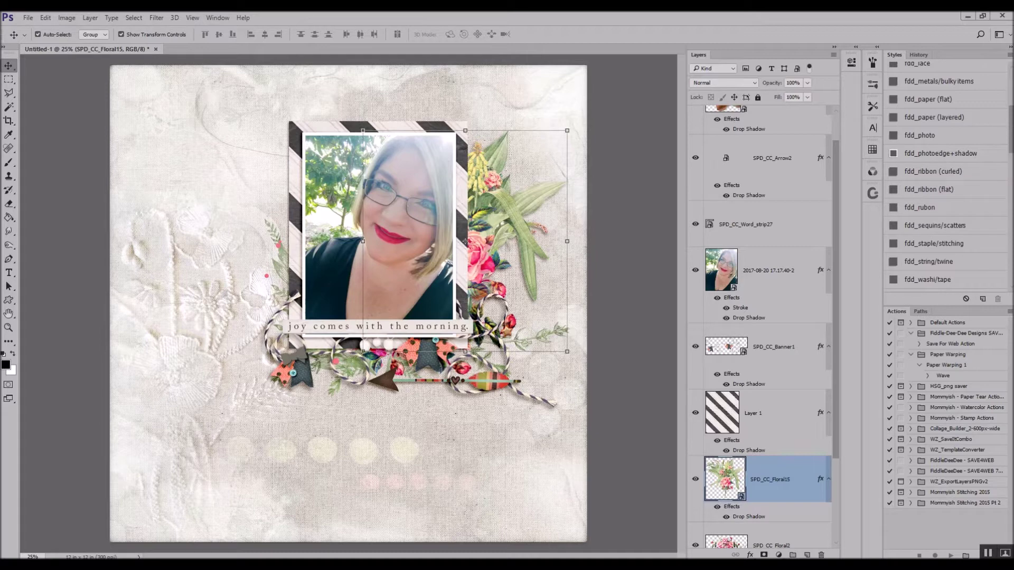
Step: Place SPD_CC_Hearts1 in front of the florals right of the photo, and move the star brad to the twine's lower end
key(Return)
key(ctrl+shift+bracketright)
drag(365, 297, 525, 197)
click(507, 332)
drag(514, 338, 544, 415)
Step: Scale the hearts down, apply the fdd_metals/bulky items style, and position them over the green leaves
click(525, 198)
drag(549, 158, 522, 185)
click(361, 34)
scroll(965, 164, down, 3)
scroll(952, 183, up, 6)
click(953, 124)
drag(494, 226, 527, 201)
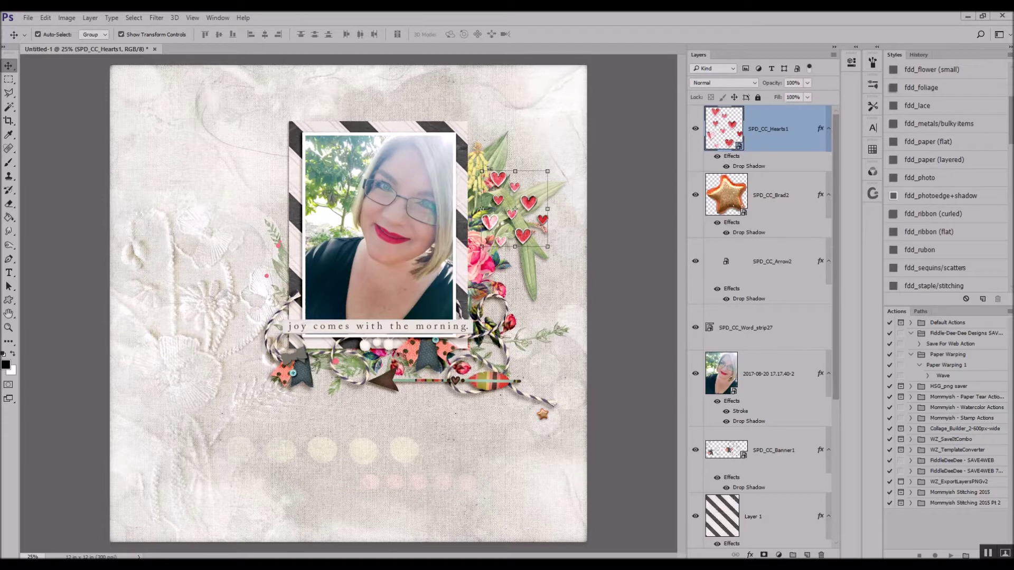
Step: Place SPD_CC_Mask2 just above the background paper and move it behind the photo's lower right corner
drag(379, 559, 378, 336)
drag(795, 136, 781, 502)
drag(337, 298, 464, 318)
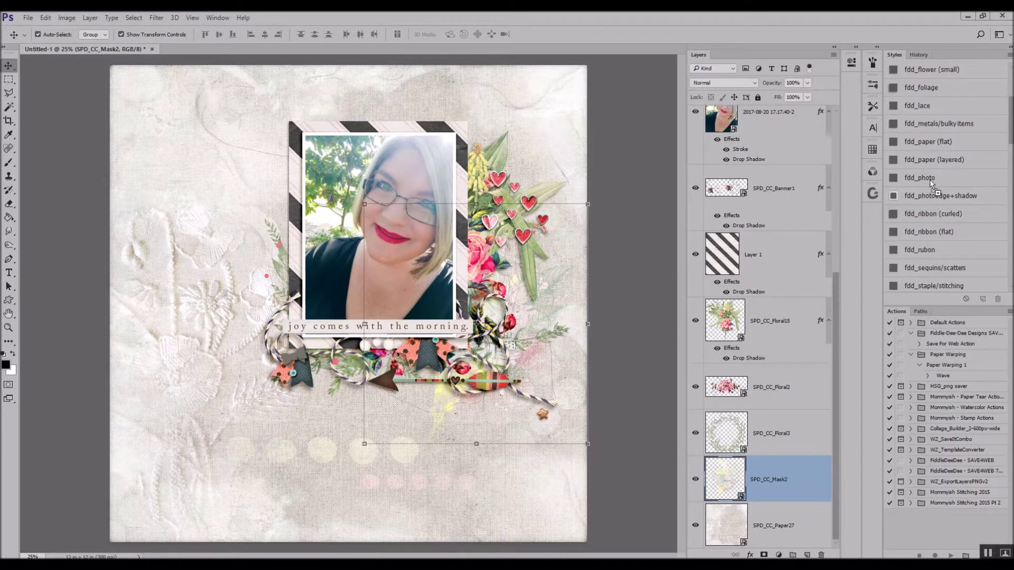
Step: Place SPD_CC_Mask1 behind the florals at the photo's upper right, with the blend mode set to Linear Burn
key(ctrl+v)
drag(264, 285, 379, 230)
click(724, 83)
click(728, 129)
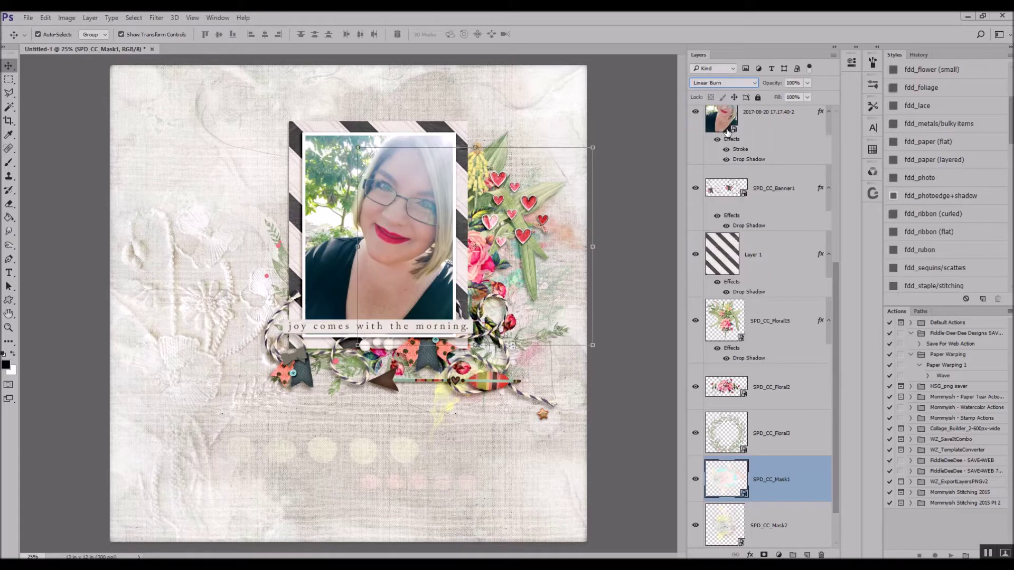
drag(557, 228, 550, 181)
Step: Compare blend modes for SPD_CC_Mask2, settle on Linear Burn, and shift the mask slightly down and left
click(439, 394)
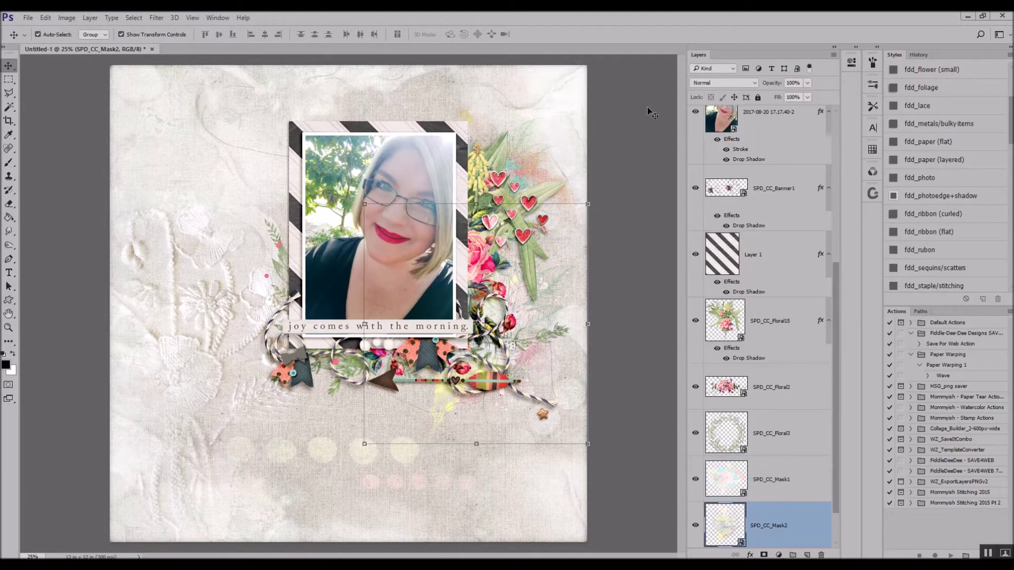
click(730, 83)
click(718, 132)
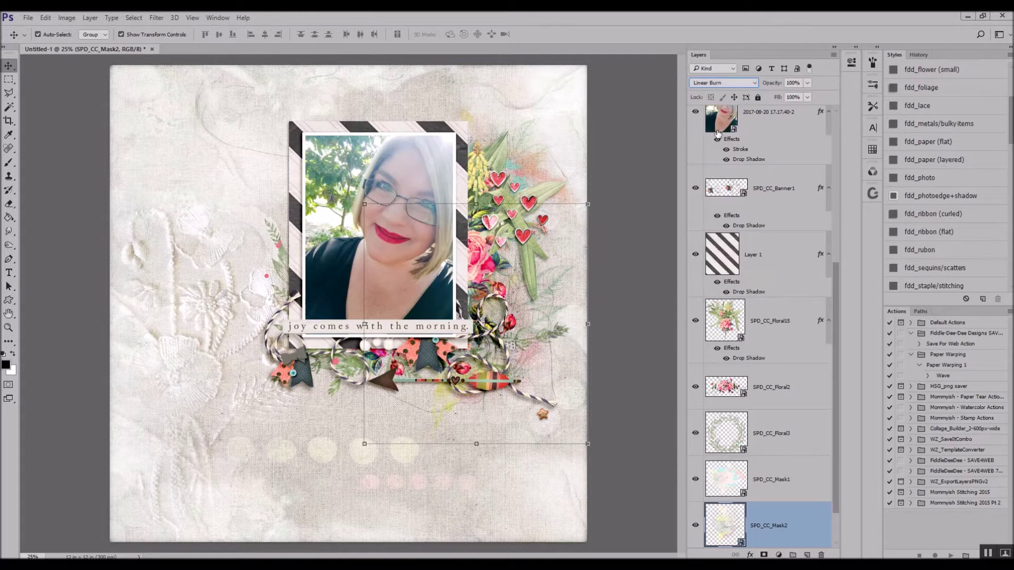
click(722, 83)
click(706, 136)
click(715, 84)
click(710, 123)
click(723, 83)
click(710, 130)
mouse_move(481, 351)
mouse_down()
mouse_move(467, 395)
mouse_move(491, 328)
mouse_move(435, 421)
mouse_move(321, 202)
mouse_move(402, 374)
mouse_move(501, 357)
mouse_move(501, 376)
mouse_move(477, 331)
mouse_move(484, 314)
mouse_move(500, 319)
mouse_move(482, 351)
mouse_up()
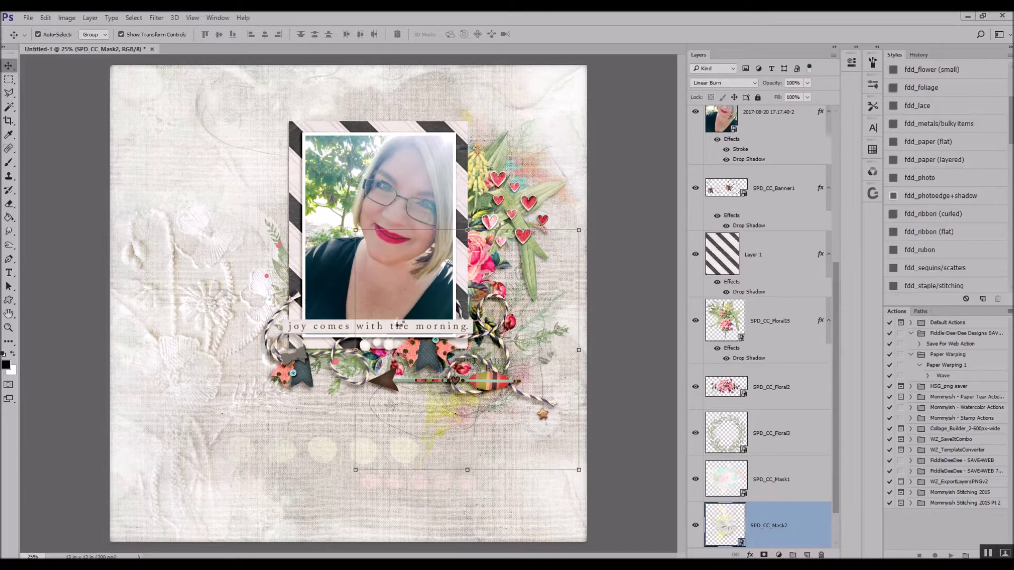
Step: Place the SPD_CC_Paint6 splatters behind the photo's upper left and set their blend mode to Linear Burn
key(Return)
mouse_move(375, 317)
mouse_down()
mouse_move(321, 186)
mouse_move(285, 185)
mouse_up()
click(710, 83)
click(707, 130)
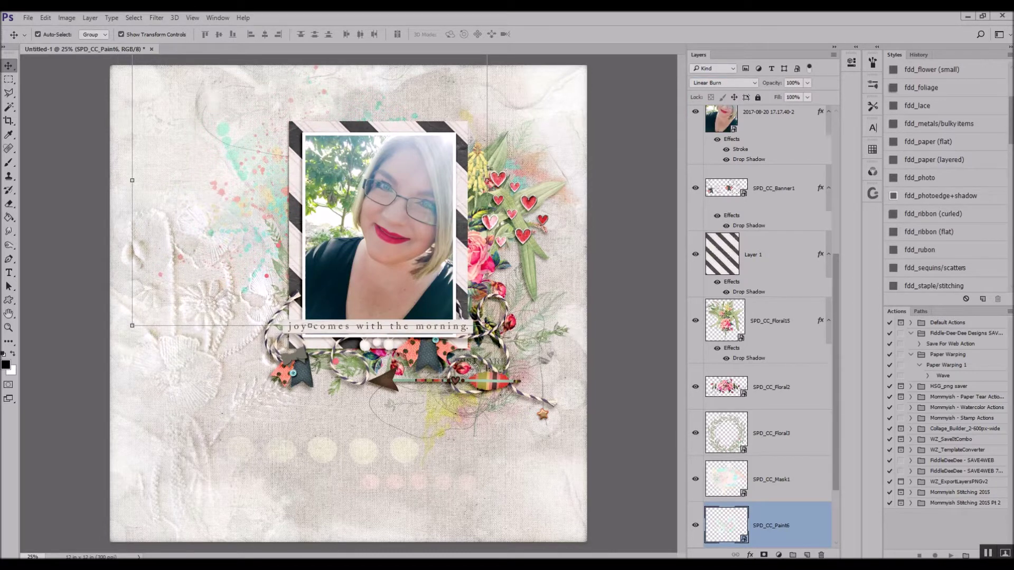
Step: Place SPD_CC_Stitch1 behind the photo's left side over the paint splatters and apply the fdd_staple/stitching style
key(Return)
mouse_move(330, 342)
mouse_down()
mouse_move(268, 238)
mouse_move(279, 218)
mouse_up()
scroll(945, 211, down, 2)
click(951, 252)
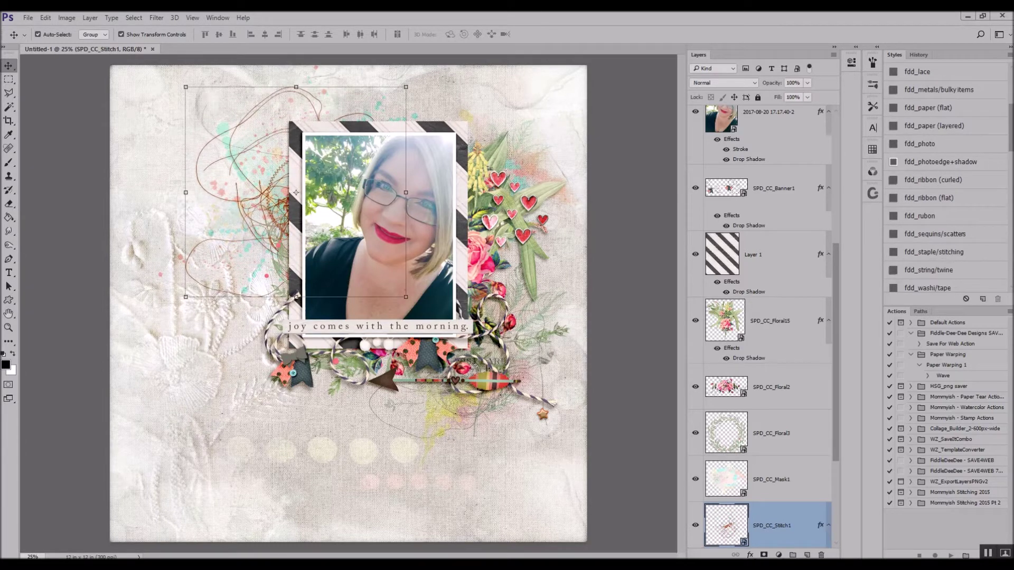
Step: Place SPD_CC_Tag3 behind the photo's lower right edge, scale it down, and apply the fdd_paper (flat) style
key(Return)
drag(324, 303, 460, 282)
drag(547, 234, 525, 287)
click(362, 35)
click(361, 34)
click(946, 108)
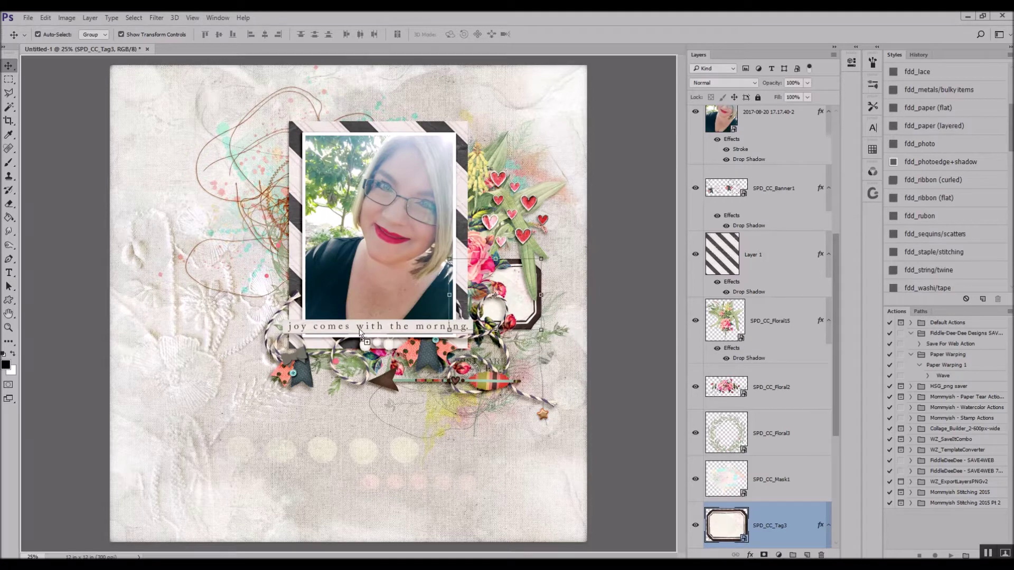
Step: Place SPD_CC_Ticket1 above SPD_CC_Floral3 at the photo's lower left, tilt it slightly, and apply the fdd_paper (layered) style
key(Return)
drag(347, 297, 290, 263)
drag(736, 479, 777, 457)
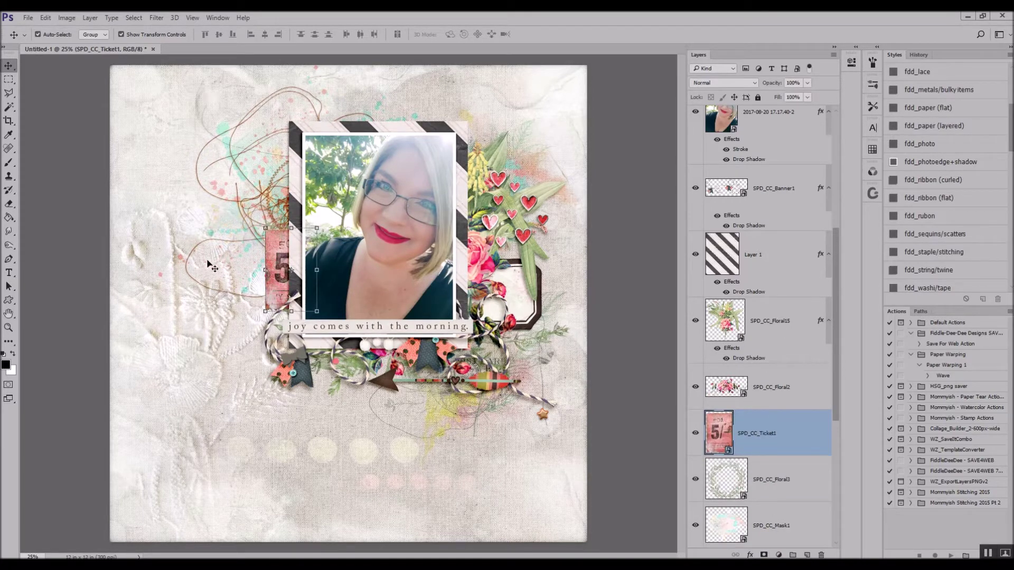
mouse_move(315, 229)
mouse_down()
mouse_move(308, 242)
mouse_move(315, 230)
mouse_up()
click(361, 36)
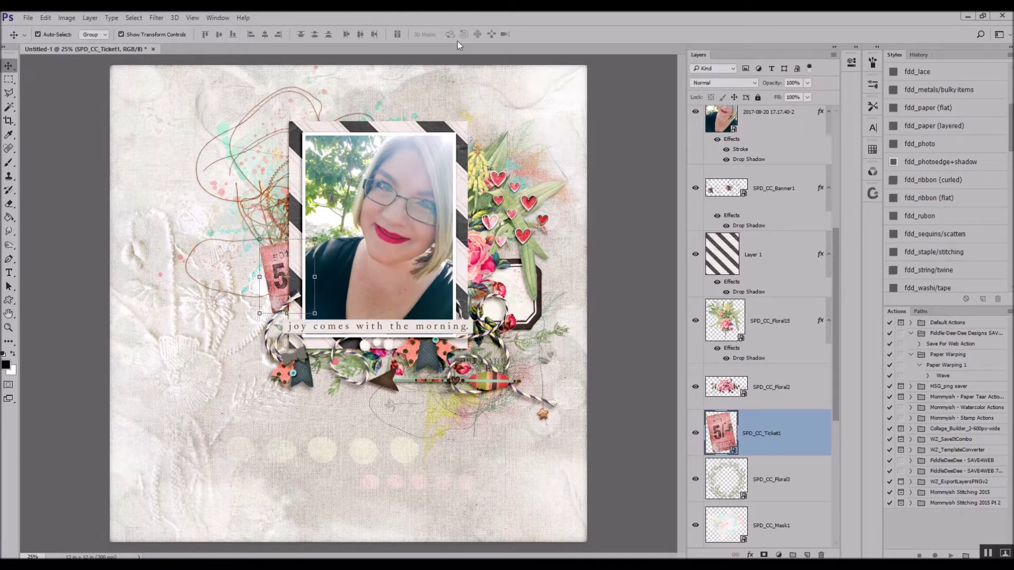
click(961, 125)
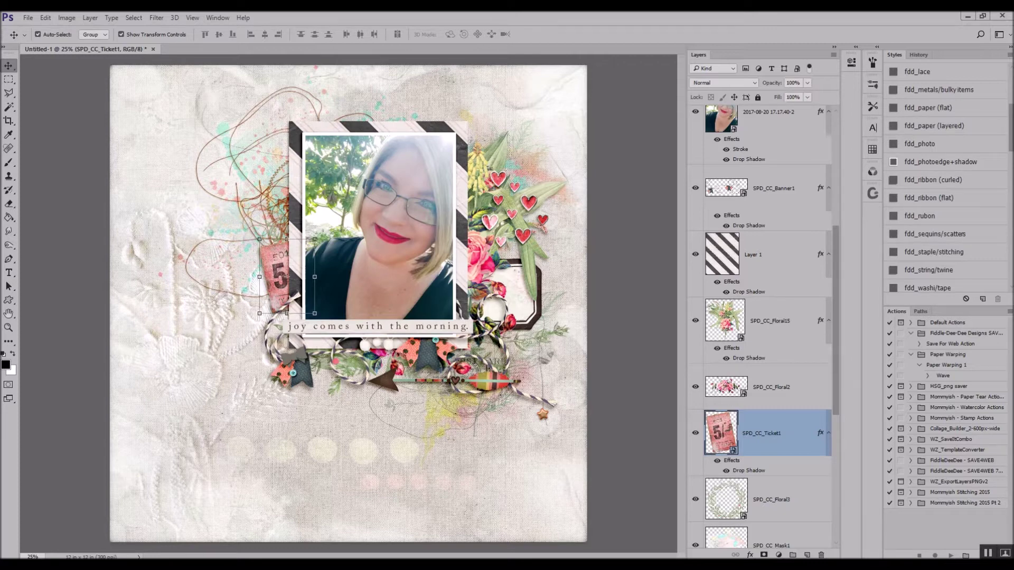
Step: Duplicate the tag below the photo and behind its upper left edge, moving the upper copy's layer beneath the stitching
drag(516, 285, 350, 367)
drag(353, 388, 318, 194)
drag(775, 246, 762, 456)
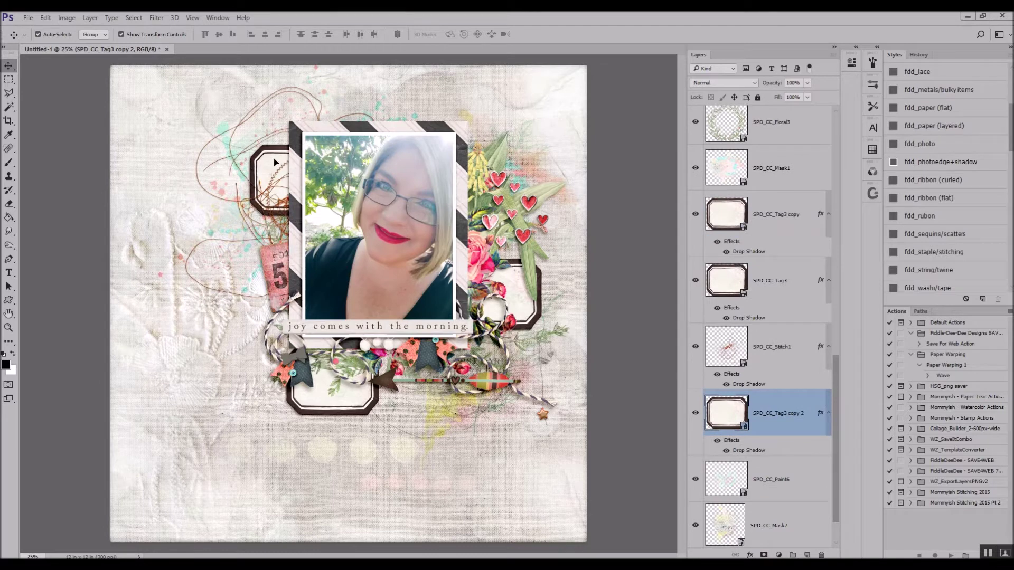
drag(275, 161, 284, 153)
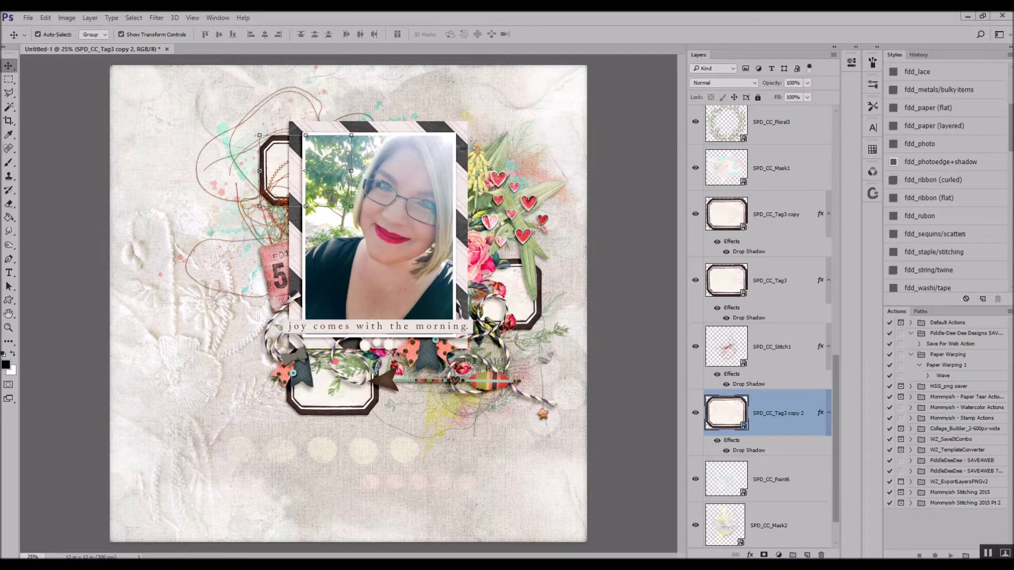
Step: Place SPD_CC_Washi7 behind the photo's upper edge, above the upper tag copy, and apply the fdd_washi/tape style
drag(336, 310, 368, 127)
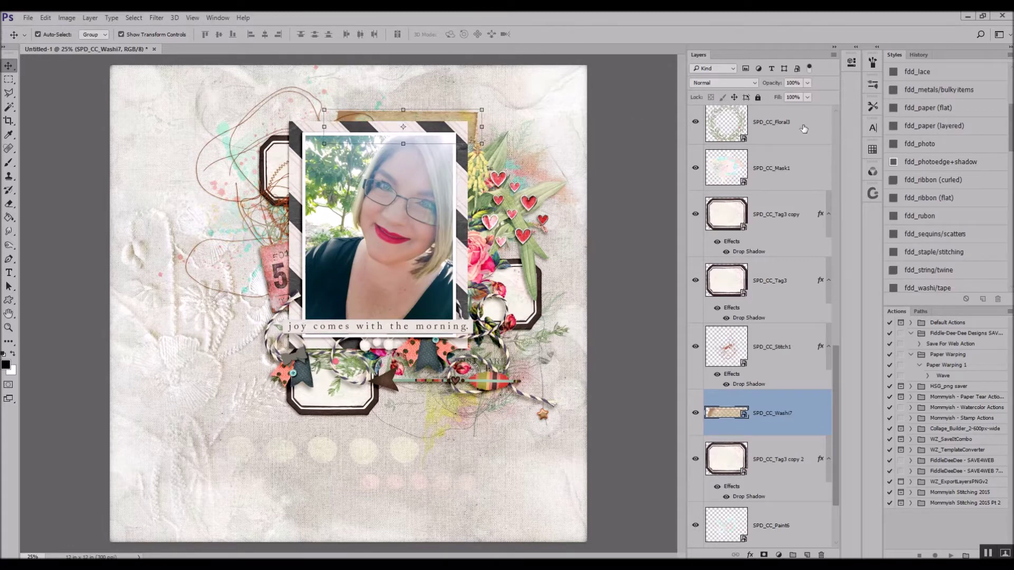
click(935, 270)
click(471, 106)
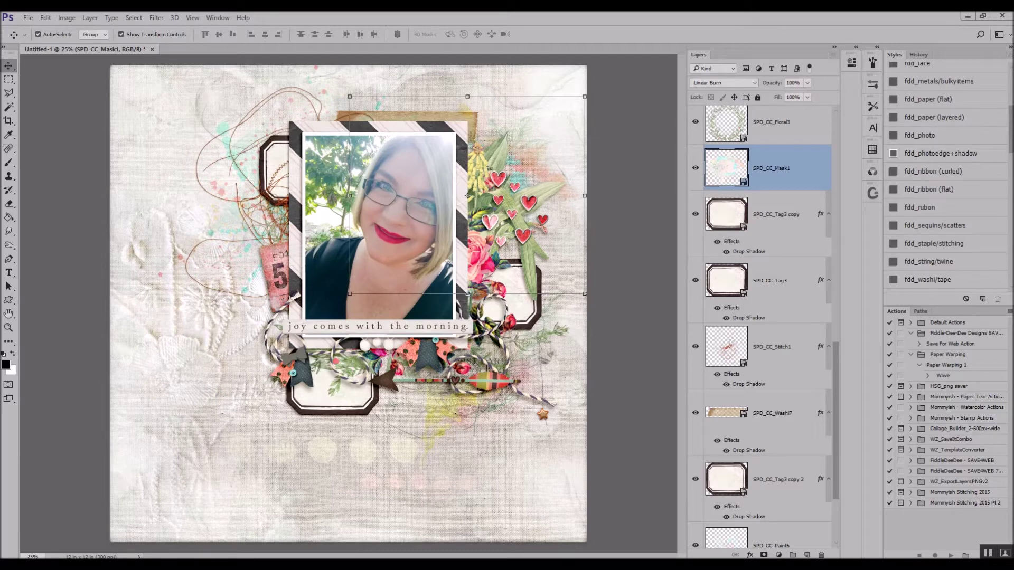
Step: Place SPD_CC_Flower9 on top of all layers, apply fdd_flower (medium), scale it to about 62%, and position it left of the photo
key(Return)
key(ctrl+shift+bracketright)
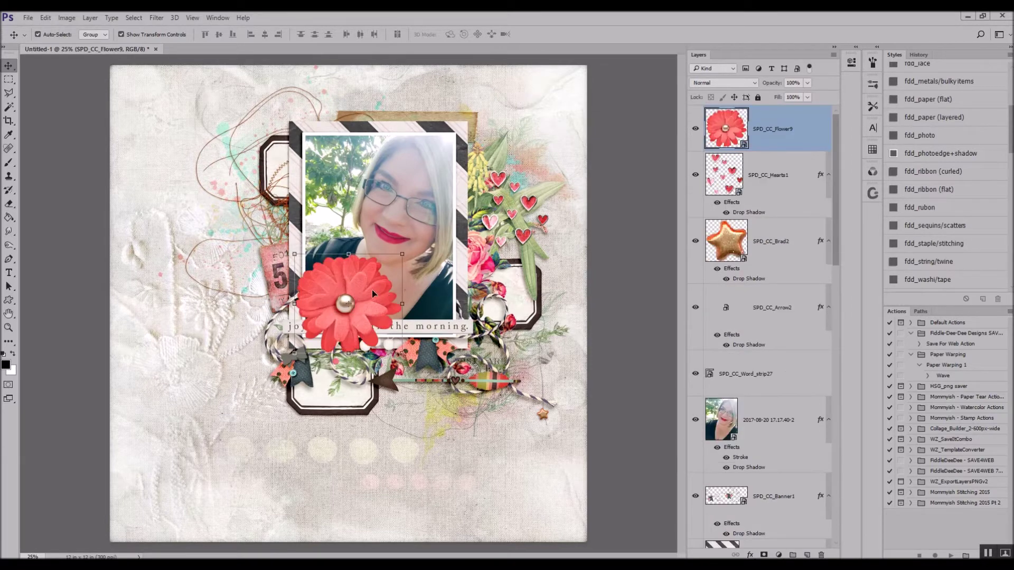
drag(372, 293, 557, 398)
scroll(945, 152, up, 4)
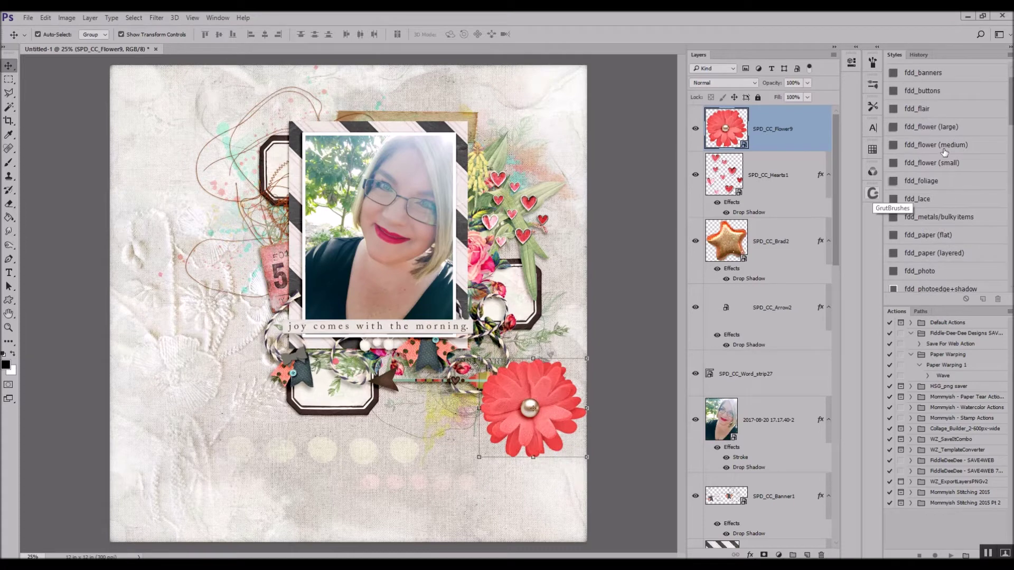
click(945, 151)
drag(586, 359, 546, 395)
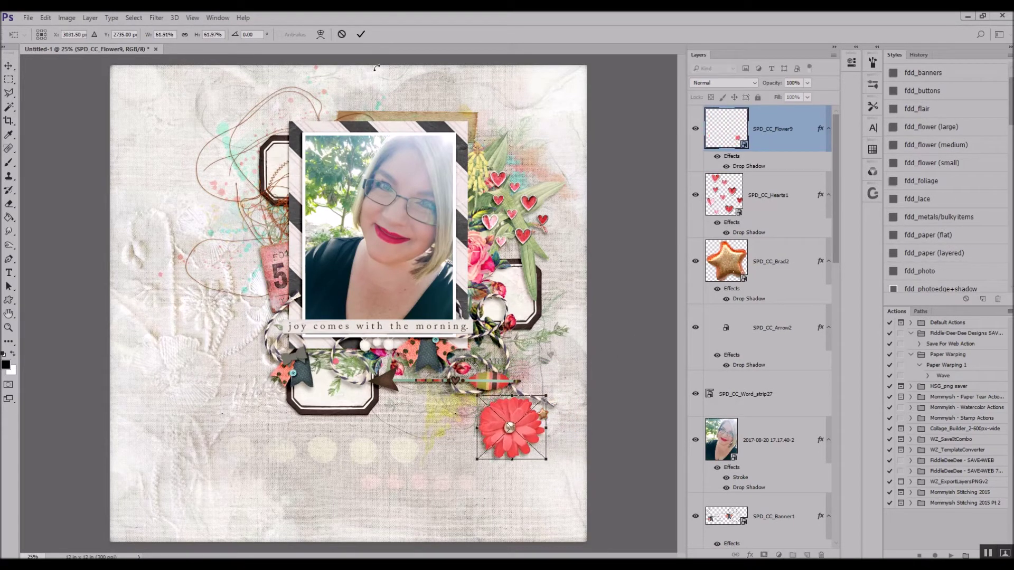
click(361, 34)
drag(511, 427, 225, 187)
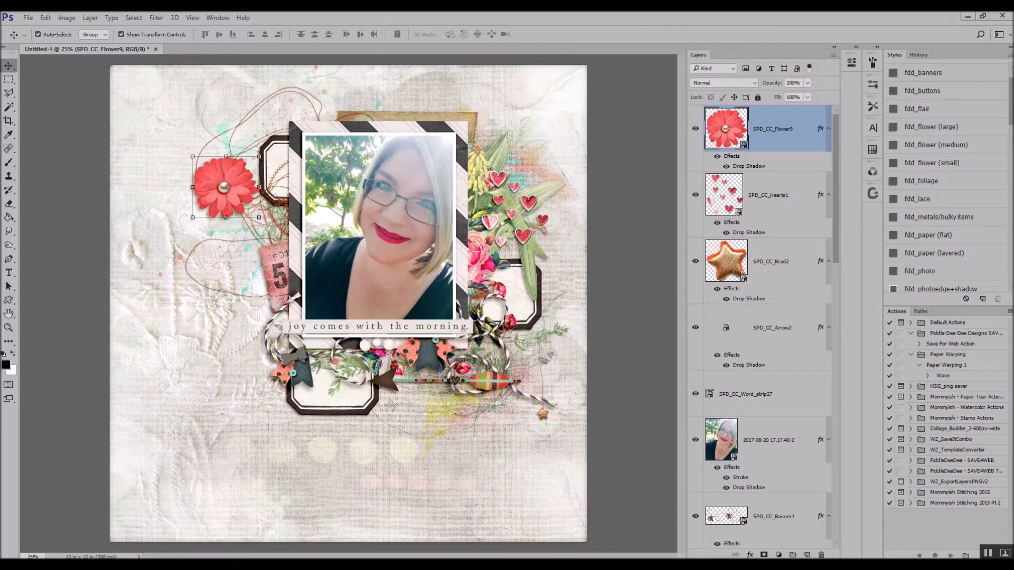
Step: Place SPD_CC_Flower5 near the photo's lower right corner, apply the fdd_flower (large) style, and scale it down
key(Return)
click(922, 131)
drag(398, 254, 535, 342)
click(360, 34)
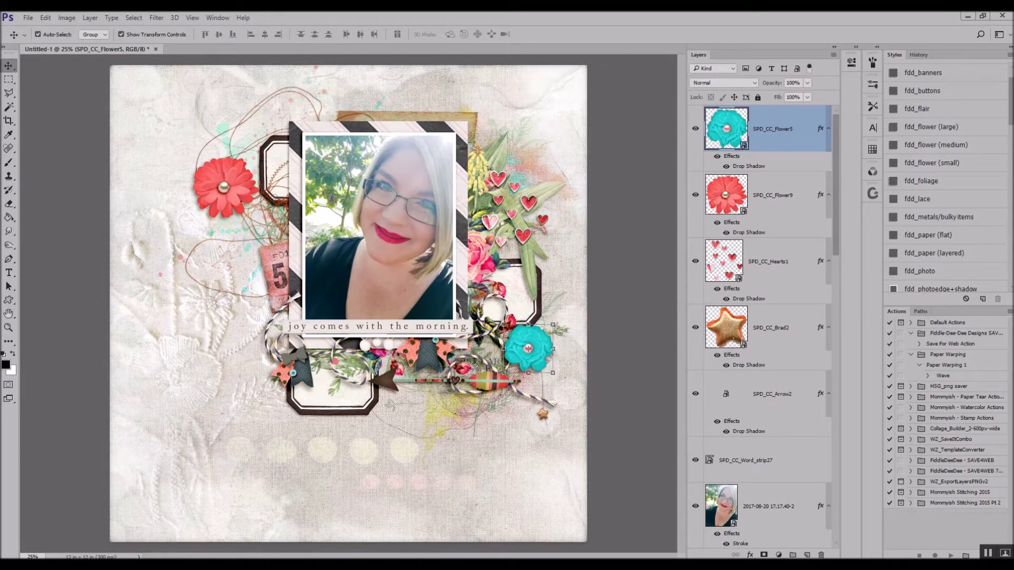
Step: Lower the coral flower beside the photo and place a scaled-down, tilted SPD_CC_Butterfly3 below it with the fdd_flair style
drag(242, 185, 260, 236)
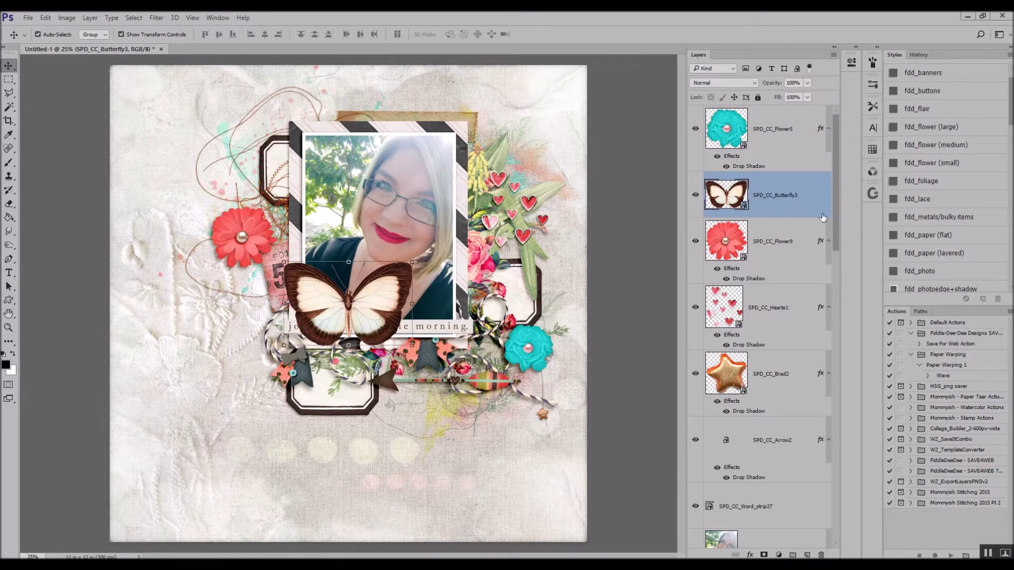
click(945, 110)
drag(416, 259, 342, 307)
drag(354, 302, 267, 272)
click(361, 33)
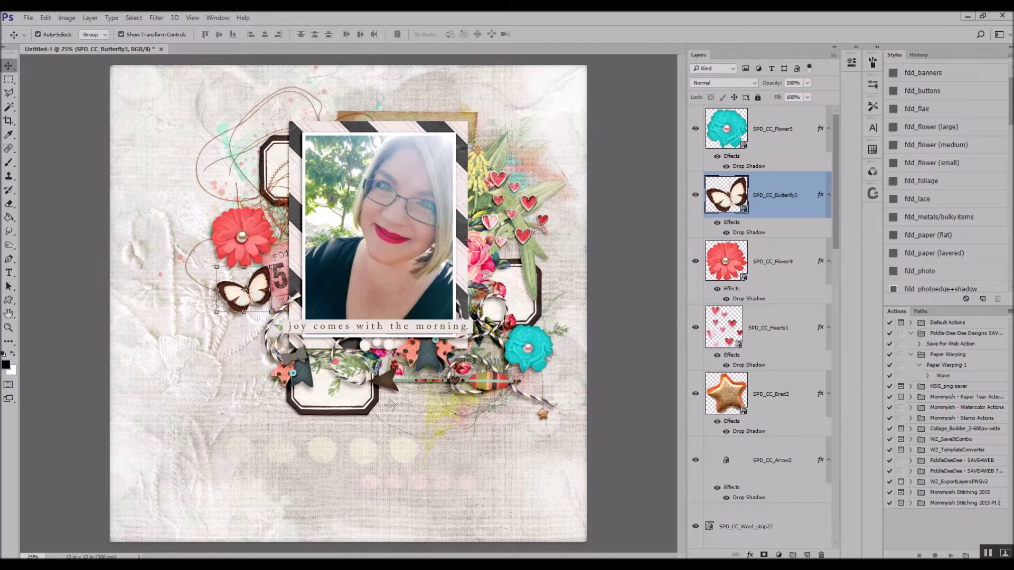
Step: Place SPD_CC_Ampersand2 left of the photo beneath the SPD_CC_Tag3 copy layer, apply fdd_paper (layered), and move the cream butterfly onto it
key(ctrl+v)
drag(370, 279, 287, 302)
drag(774, 196, 790, 371)
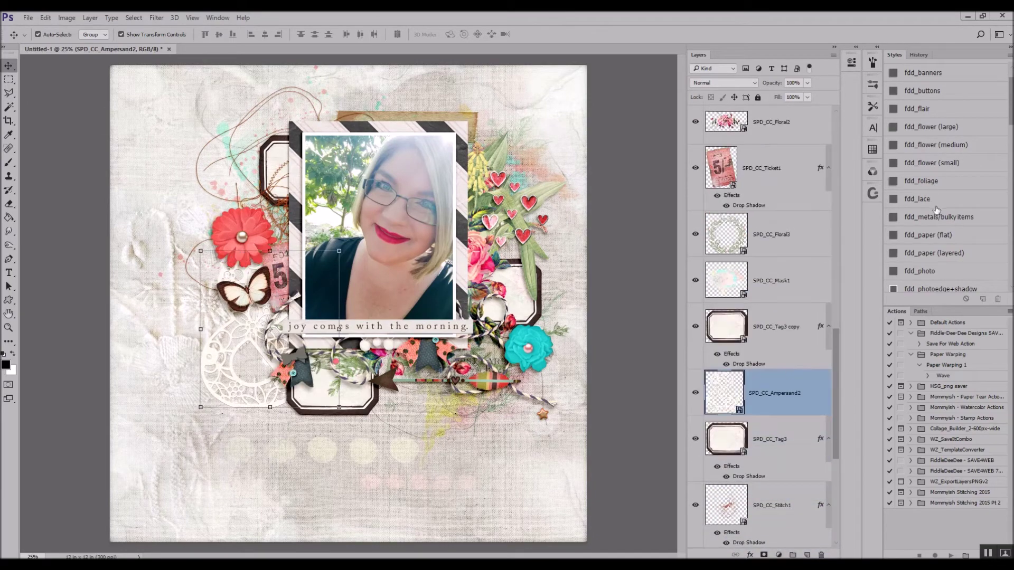
click(921, 253)
drag(243, 322, 237, 317)
drag(263, 281, 237, 312)
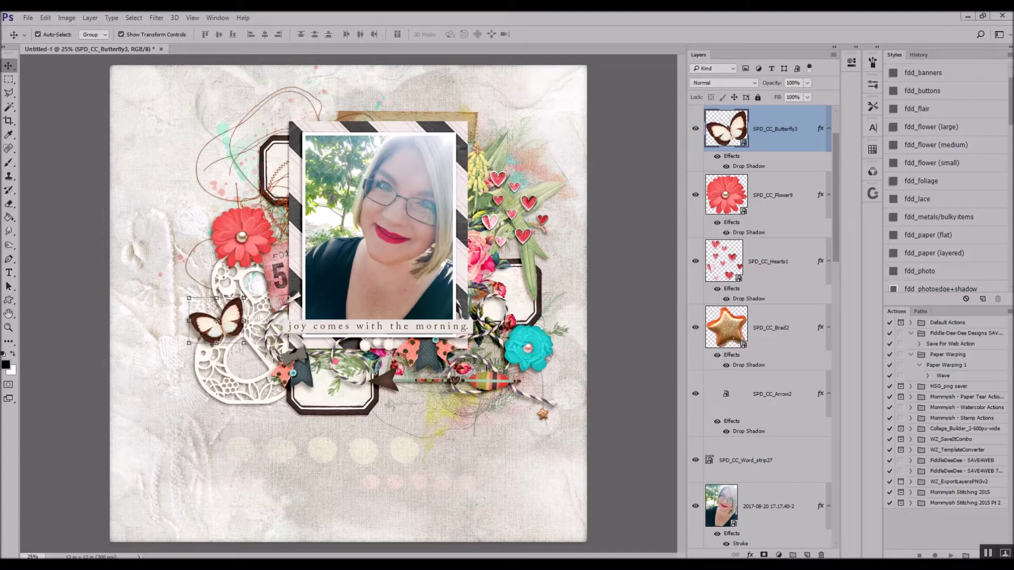
Step: Try SPD_CC_JC11 below and beside the photo with the fdd_paper (flat) style beneath the ampersand layer, and delete it
key(ctrl+v)
drag(403, 304, 450, 422)
key(ctrl+bracketleft)
key(ctrl+bracketleft)
key(ctrl+bracketleft)
key(ctrl+bracketleft)
key(ctrl+bracketleft)
key(ctrl+bracketleft)
key(ctrl+bracketleft)
key(ctrl+bracketleft)
key(ctrl+bracketleft)
key(ctrl+bracketleft)
key(ctrl+bracketleft)
key(ctrl+bracketleft)
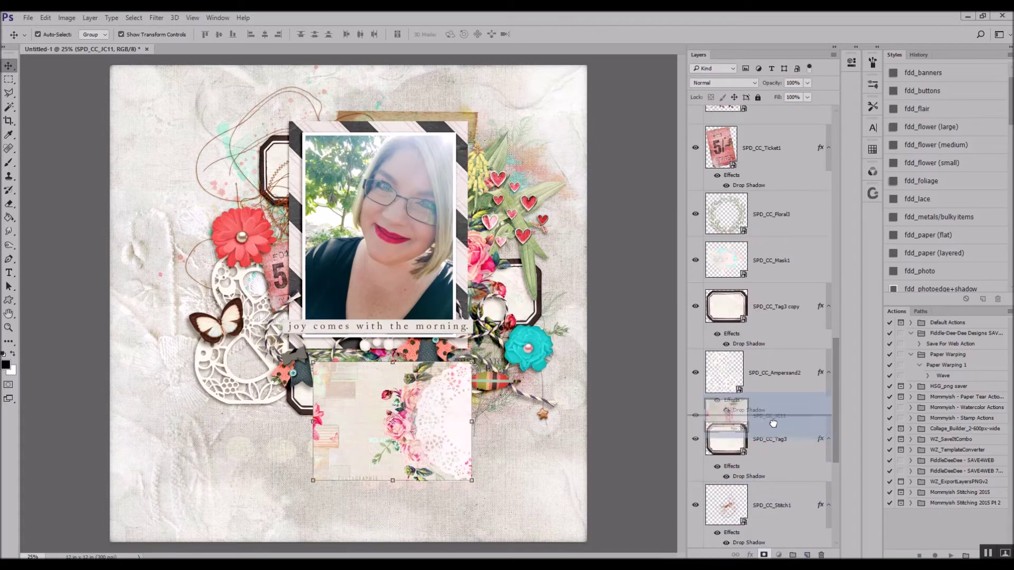
click(921, 235)
drag(447, 441, 545, 219)
right_click(807, 393)
click(842, 82)
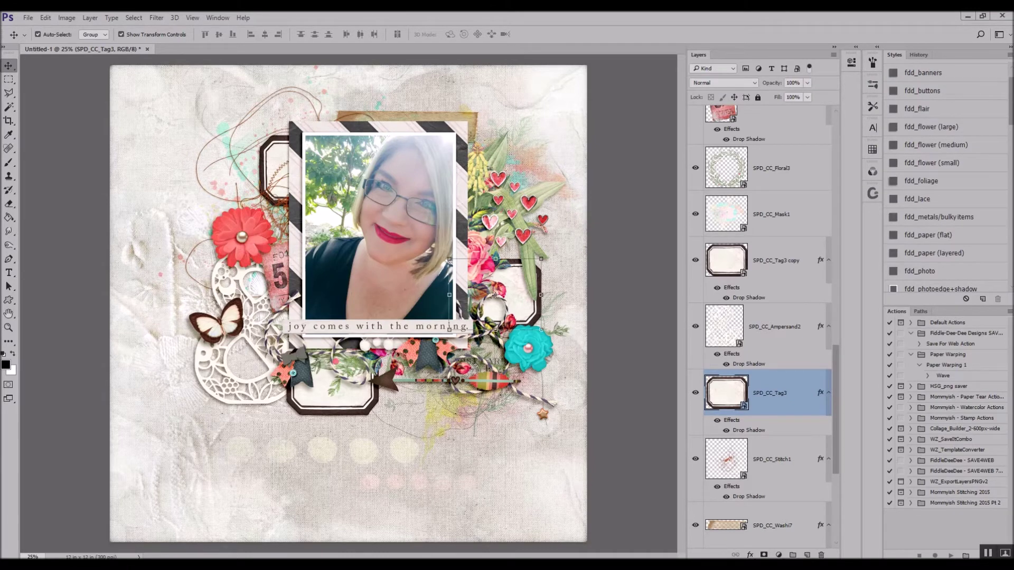
Step: Place a scaled-down SPD_CC_Butterfly1 on top at the photo's upper right with the fdd_flower (large) style, and shift the hearts toward the photo
drag(0, 285, 434, 286)
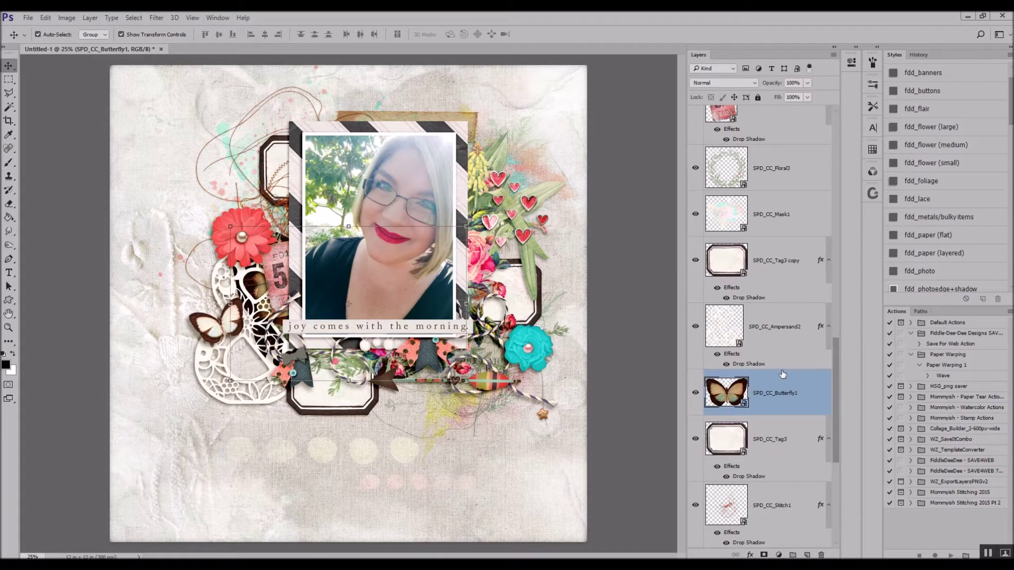
key(ctrl+shift+])
click(925, 130)
drag(466, 226, 526, 158)
key(Return)
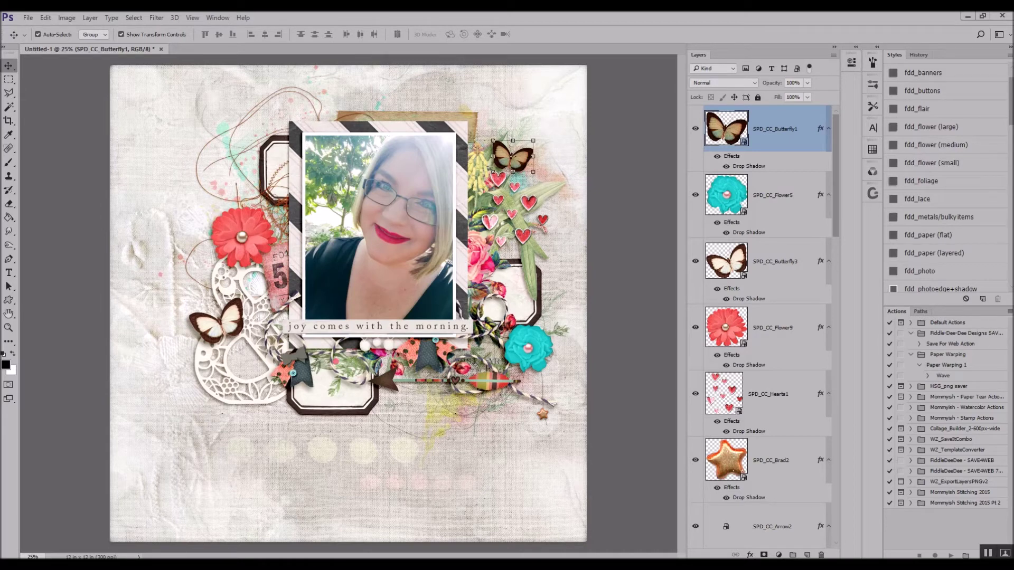
drag(525, 206, 501, 183)
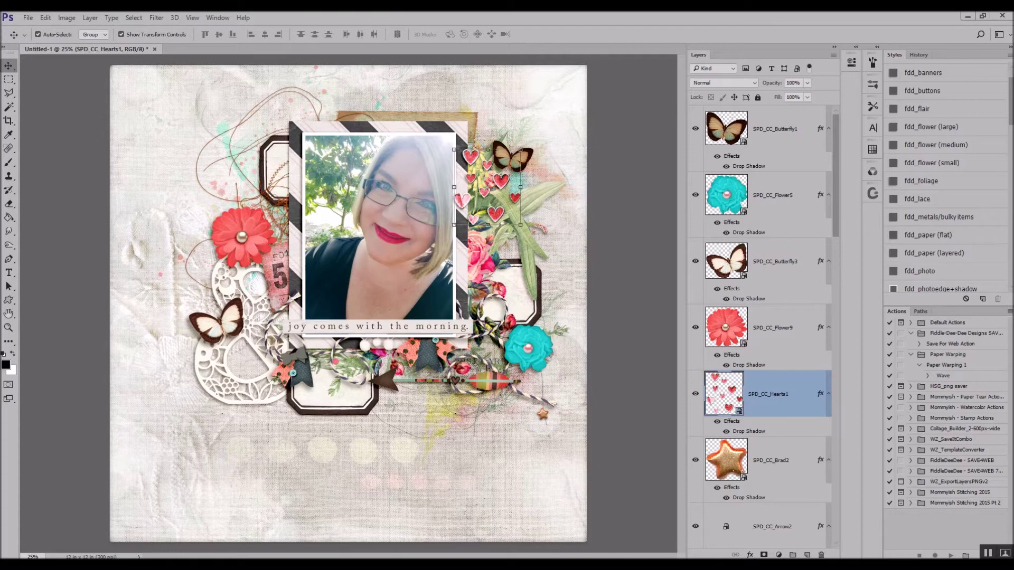
Step: Place a scaled-down SPD_CC_Flower7 above the turquoise flower, apply the fdd_flower (medium) style, and bring it to the front
drag(354, 271, 336, 270)
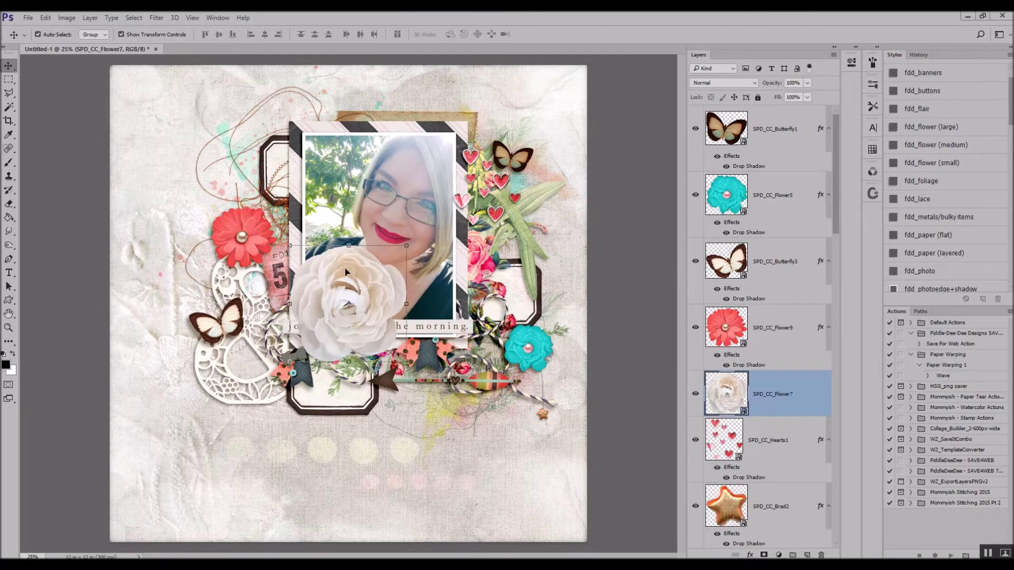
click(938, 138)
drag(407, 246, 556, 299)
key(Return)
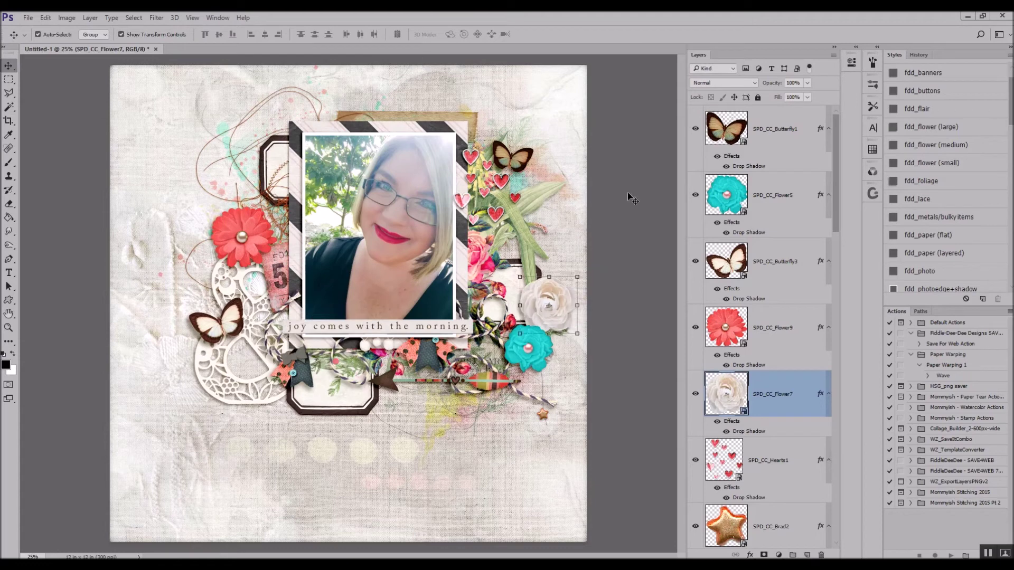
key(ctrl+shift+bracketright)
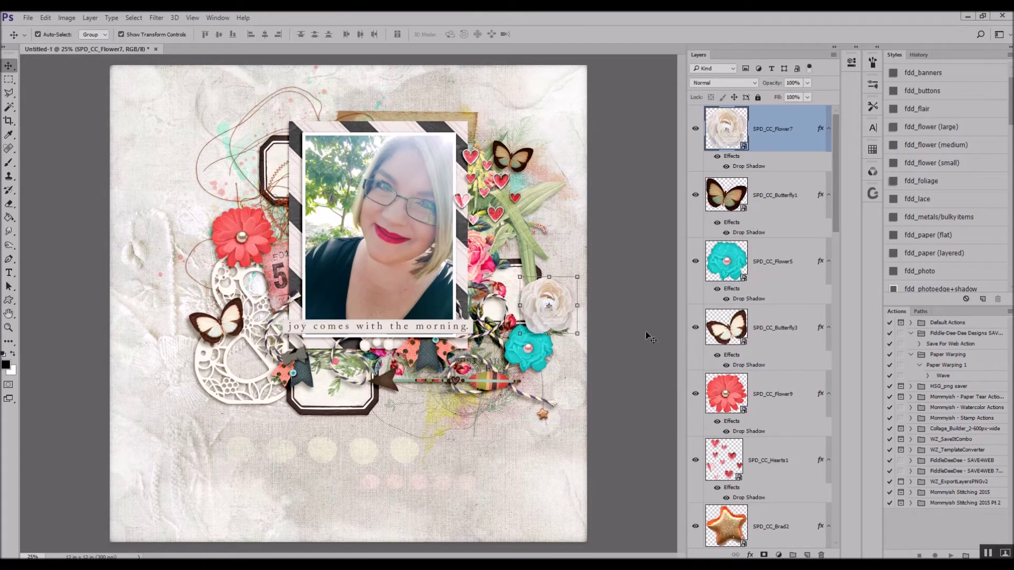
Step: Scale down the turquoise flower and tuck it against the lower left edge of the white flower
click(528, 348)
drag(553, 320, 533, 340)
click(363, 35)
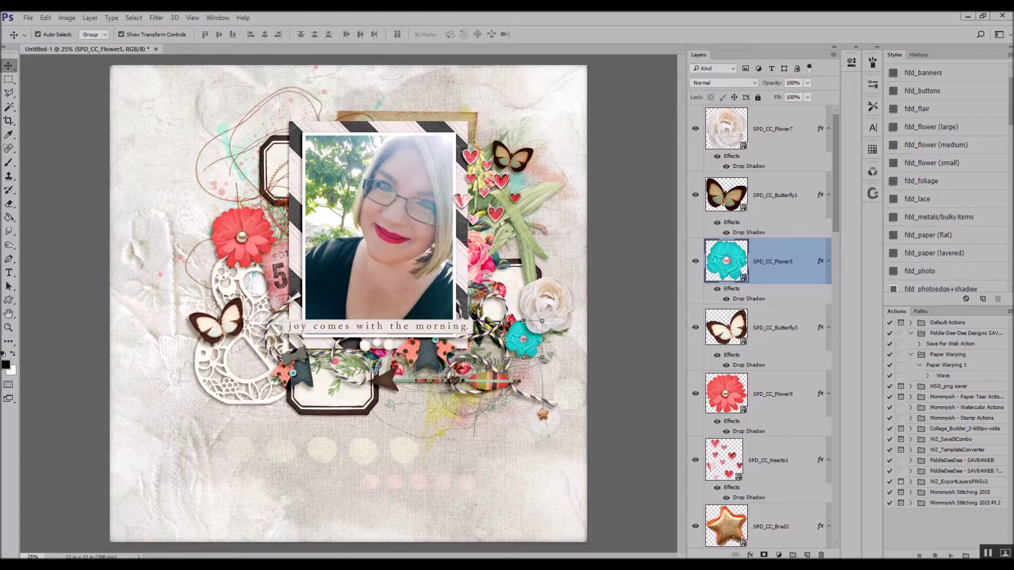
Step: Place SPD_CC_Tag4 below the photo, move its layer directly above SPD_CC_Paper27, and apply the fdd_paper (layered) style
key(Return)
drag(362, 286, 290, 402)
drag(812, 276, 808, 558)
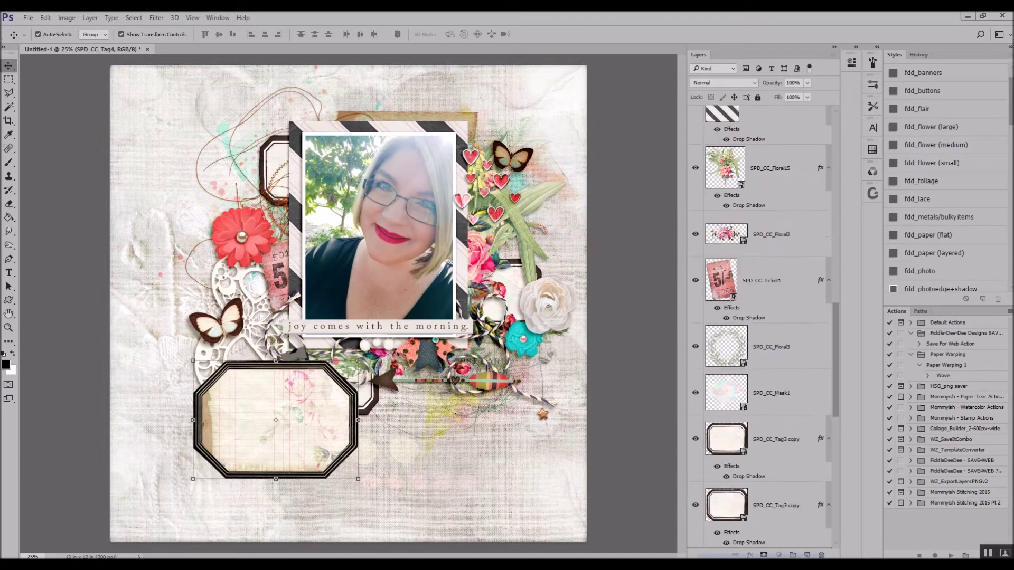
key(ctrl+bracketleft)
key(ctrl+bracketleft)
key(ctrl+bracketleft)
key(ctrl+bracketleft)
drag(314, 451, 446, 440)
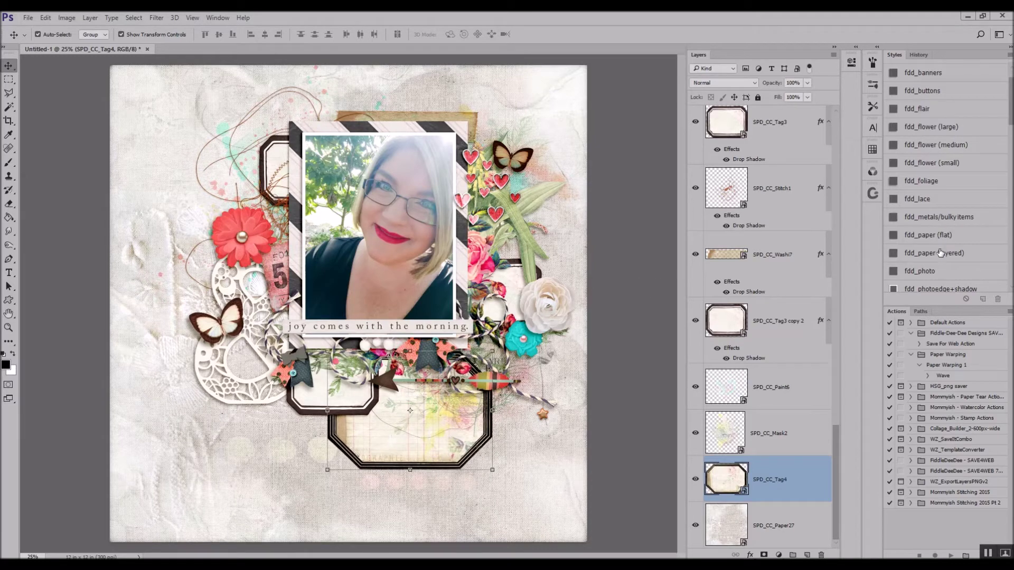
click(940, 253)
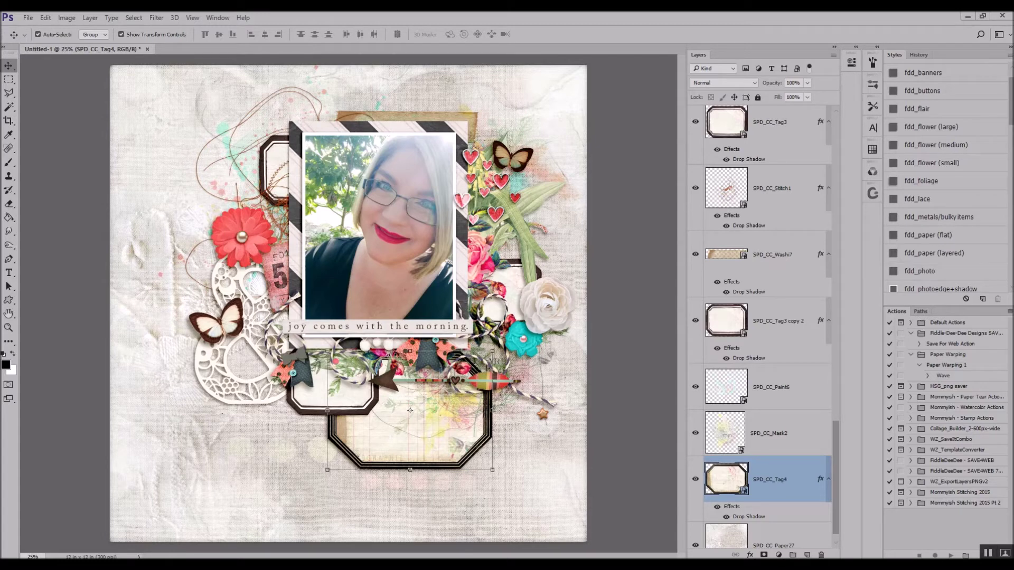
Step: Place SPD_CC_Paper19 beneath SPD_CC_Paper27, shift Paper27 left to expose a strip on the page's right, and apply fdd_paper (flat) to it
scroll(787, 541, down, 1)
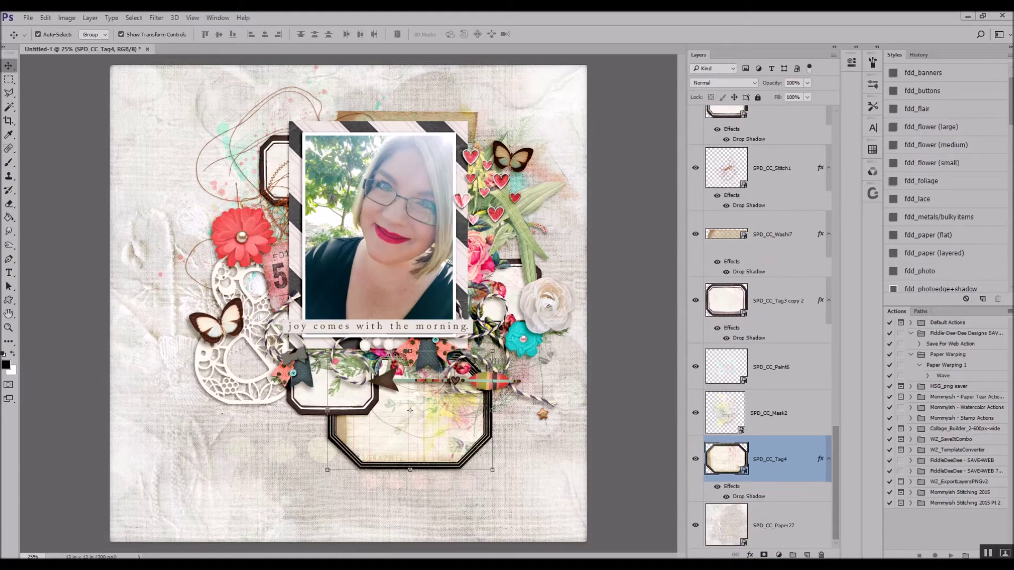
click(785, 526)
drag(1, 306, 373, 306)
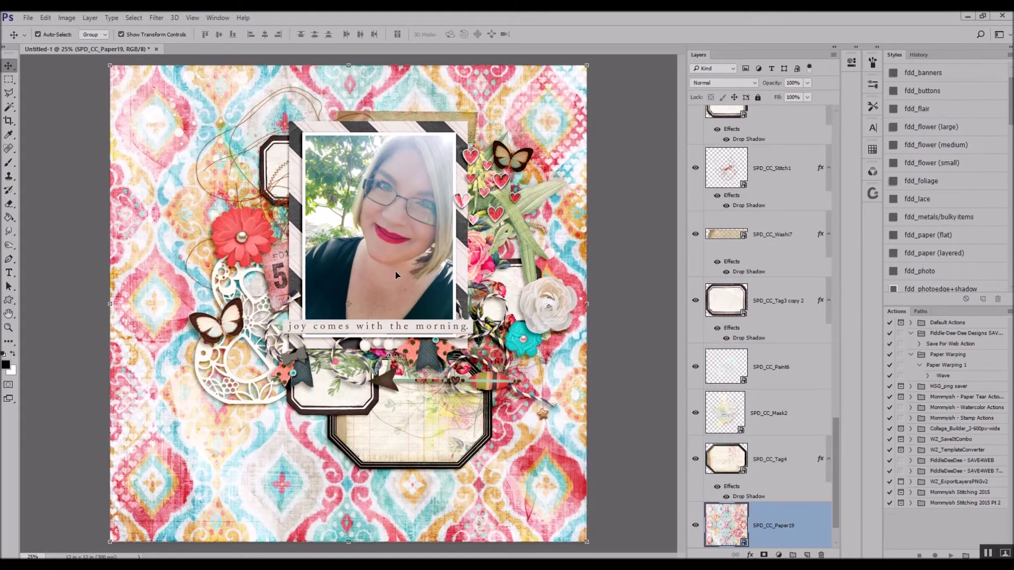
scroll(788, 508, down, 2)
drag(786, 508, 787, 458)
drag(564, 370, 523, 371)
click(928, 236)
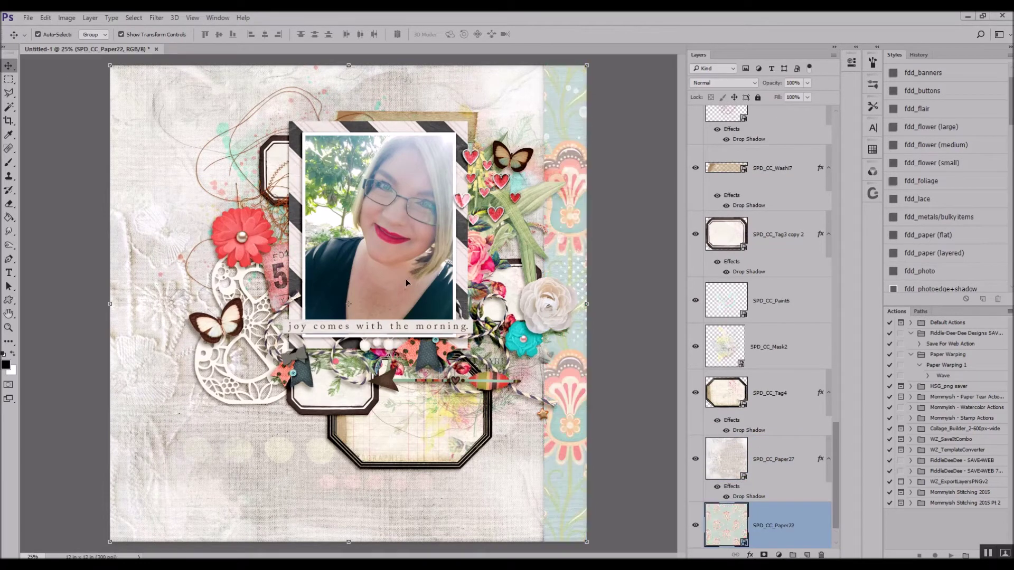
Step: Delete SPD_CC_Paper22 from beneath the shifted background paper and try SPD_CC_Paper17 in its place
right_click(771, 529)
click(808, 208)
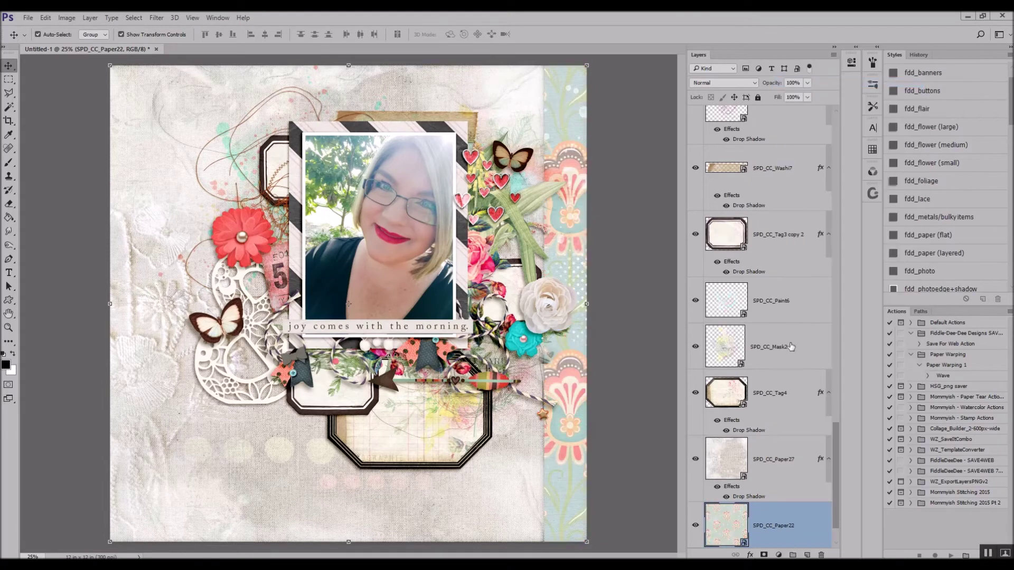
right_click(790, 347)
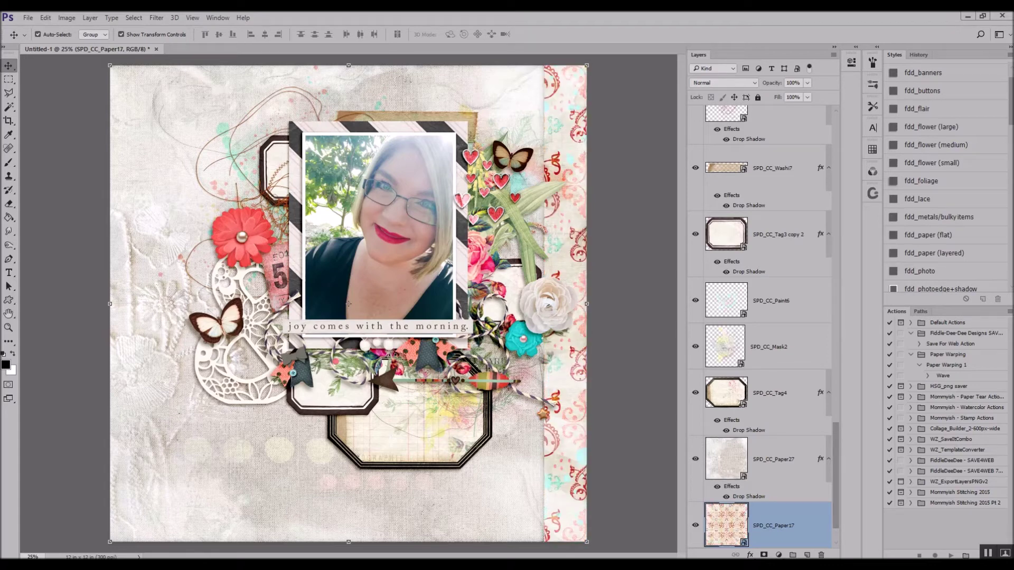
Step: Layer SPD_CC_Paper39 over SPD_CC_Paper19 beneath the background paper, shift Paper39 left to leave a narrow strip, and apply fdd_paper (flat)
drag(423, 321, 415, 311)
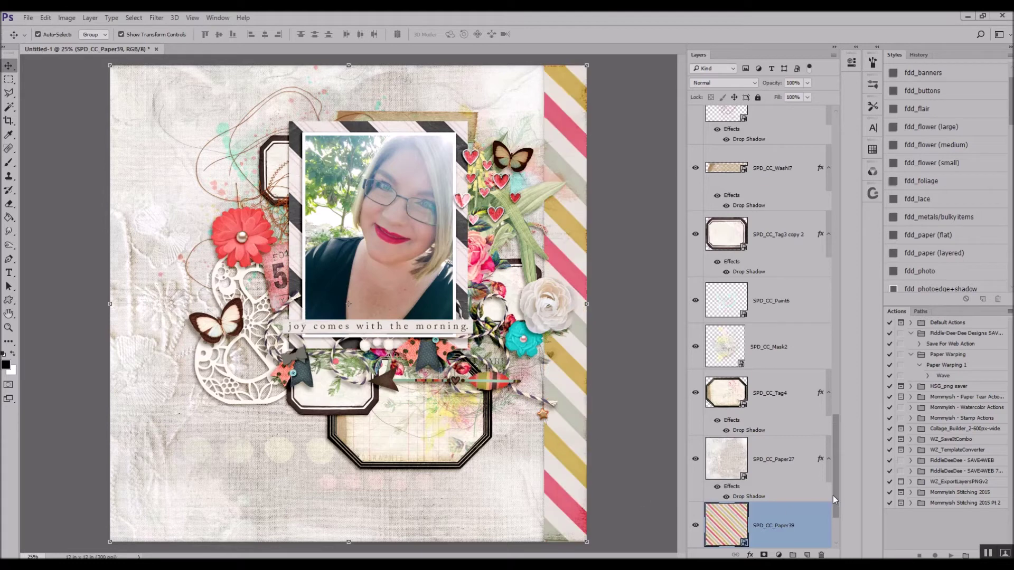
scroll(825, 497, down, 3)
right_click(808, 417)
click(803, 82)
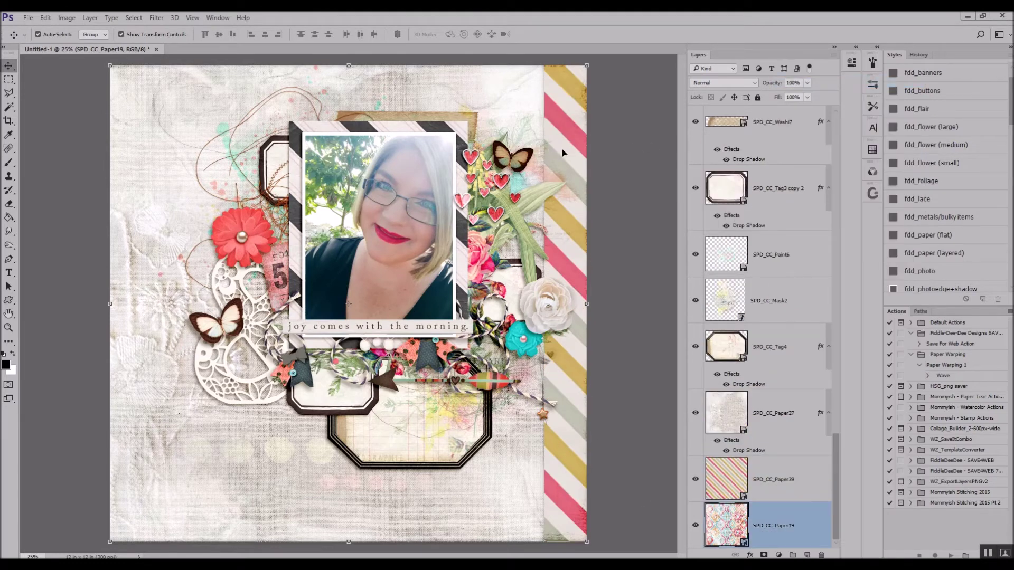
drag(565, 165, 532, 159)
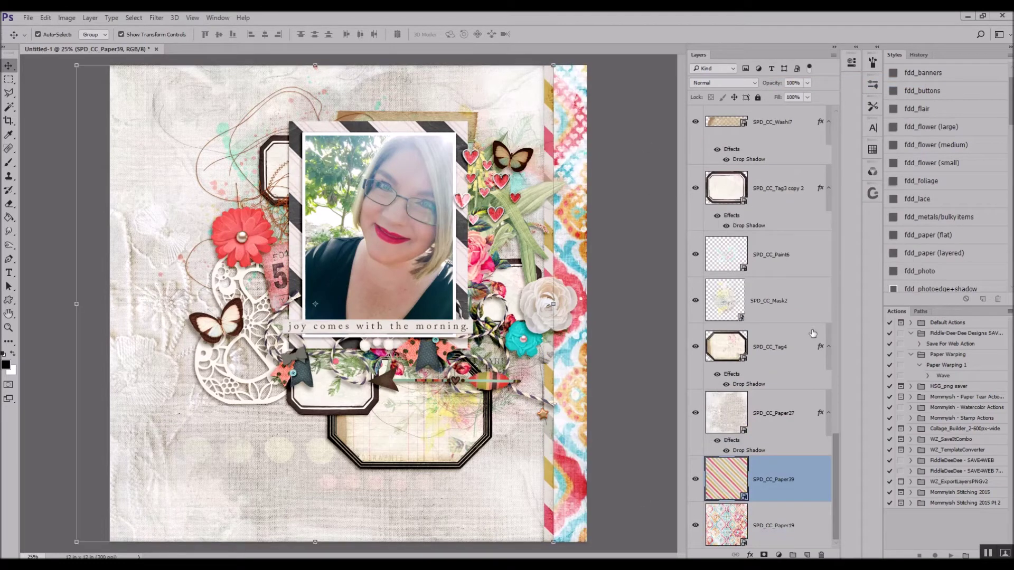
click(939, 236)
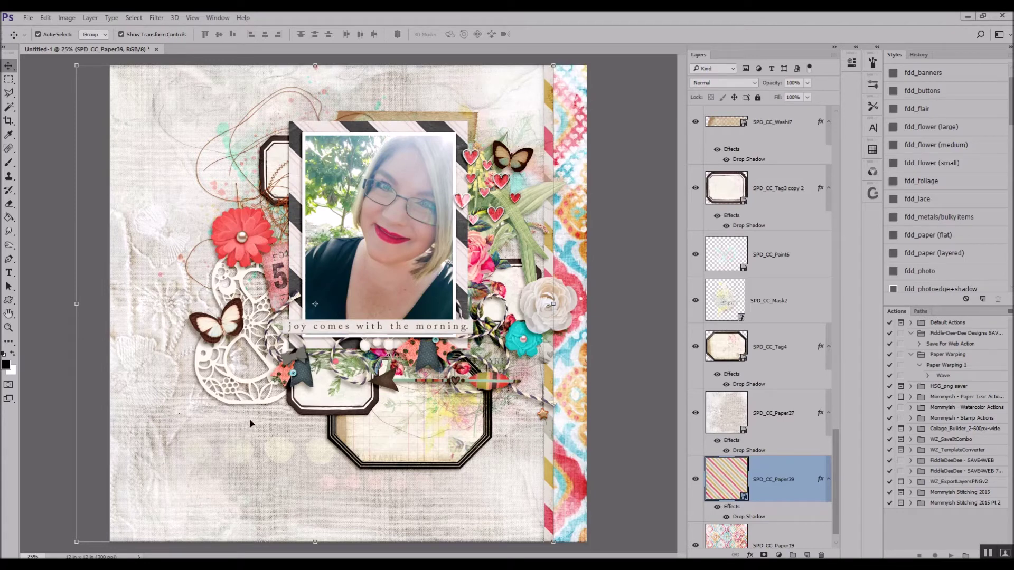
Step: Duplicate the SPD_CC_Paper39 and SPD_CC_Paper19 layers above SPD_CC_Paper27 and move the copies to the page's left side
click(251, 450)
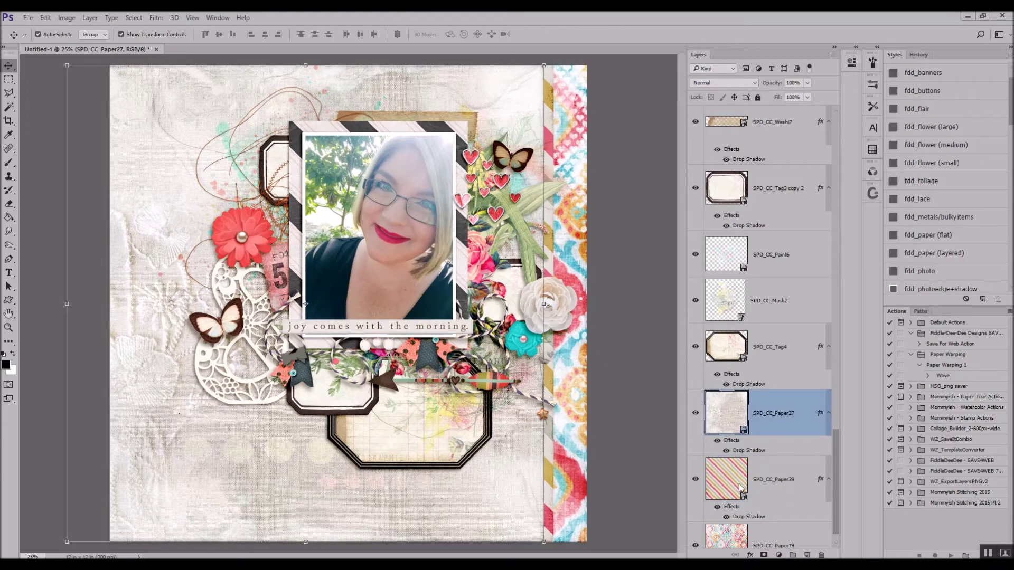
click(781, 534)
shift+click(788, 477)
drag(791, 472, 791, 372)
drag(533, 449, 146, 496)
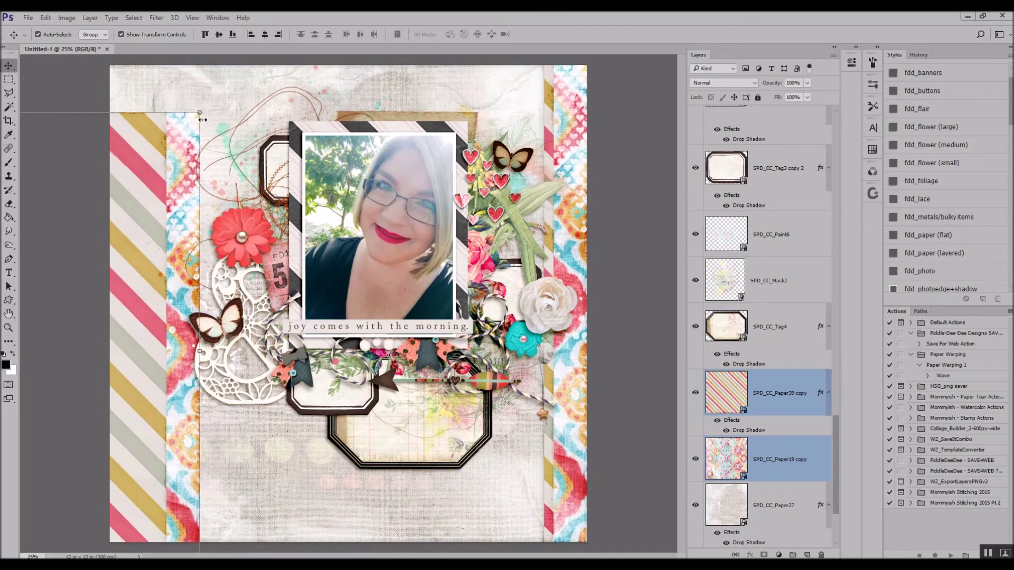
Step: Try to transform and reposition the two copied papers at the page's left edge, and delete both copies
key(ctrl+minus)
key(ctrl+t)
drag(252, 167, 190, 121)
drag(176, 248, 152, 381)
click(451, 35)
right_click(787, 405)
click(809, 82)
click(527, 234)
scroll(504, 237, up, 1)
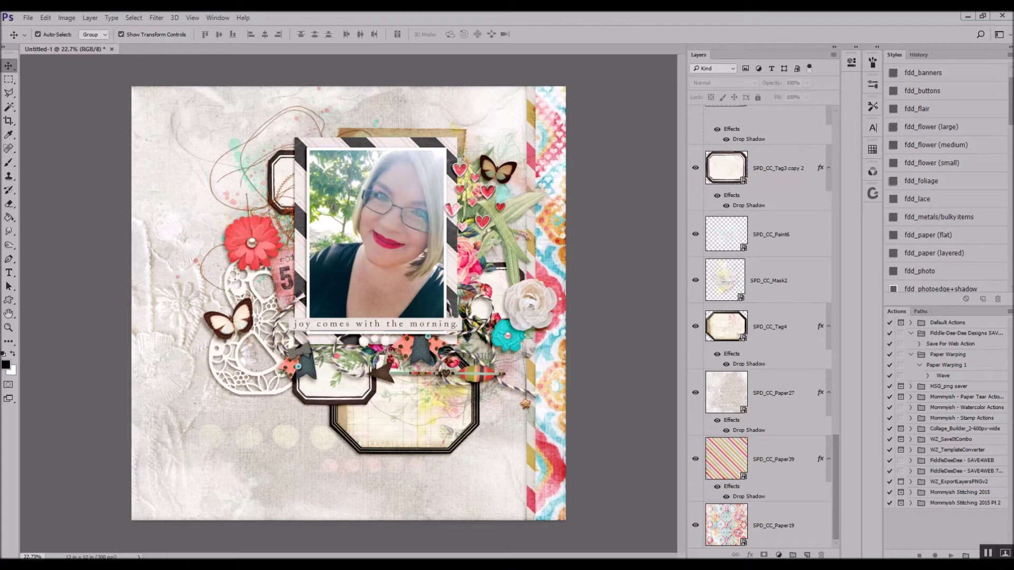
Step: Place SPD_CC_Floral4 with a drop shadow at the photo's upper-left edge, above the coral flower, and layer it beneath the striped frame
drag(0, 285, 134, 282)
key(Return)
drag(386, 279, 272, 187)
drag(790, 126, 792, 463)
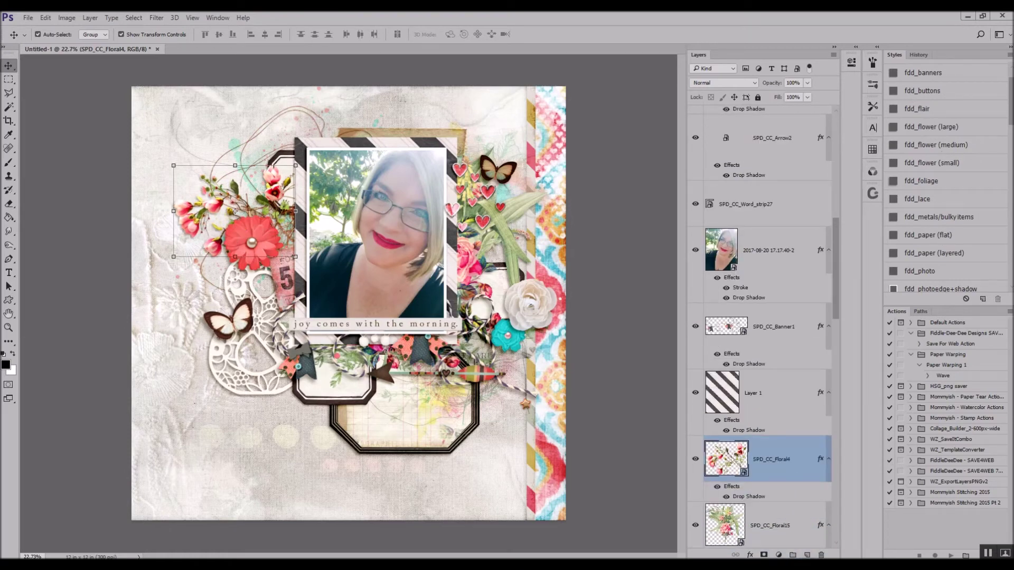
Step: Add SPD_CC_Floral7 with a drop shadow, rotate its foliage outward at the photo's upper-left corner, and layer it beneath SPD_CC_Floral3
key(ctrl+v)
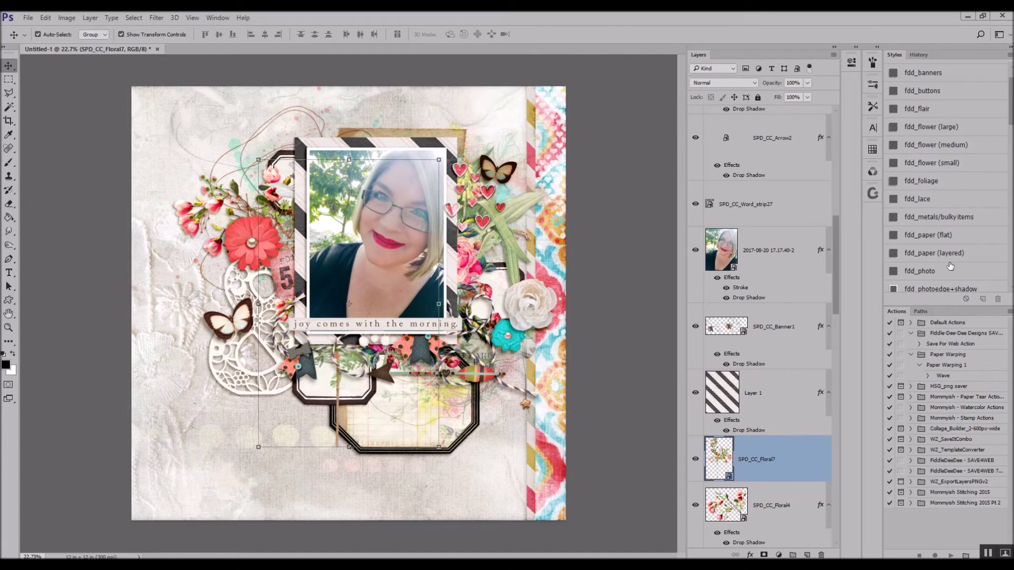
drag(407, 259, 362, 214)
drag(406, 109, 306, 123)
drag(302, 190, 275, 158)
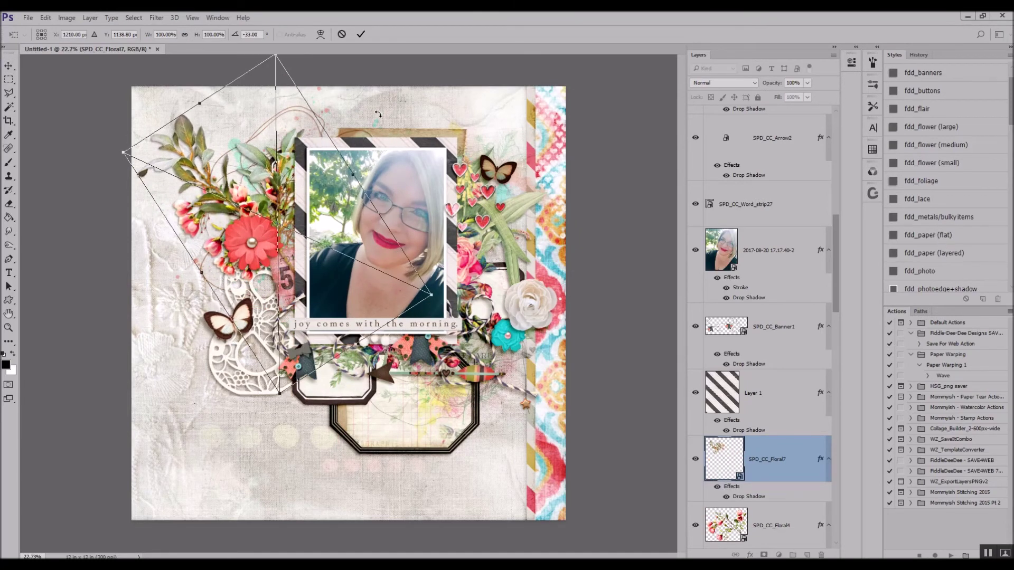
drag(378, 115, 352, 96)
drag(296, 177, 311, 166)
click(361, 34)
scroll(768, 305, down, 5)
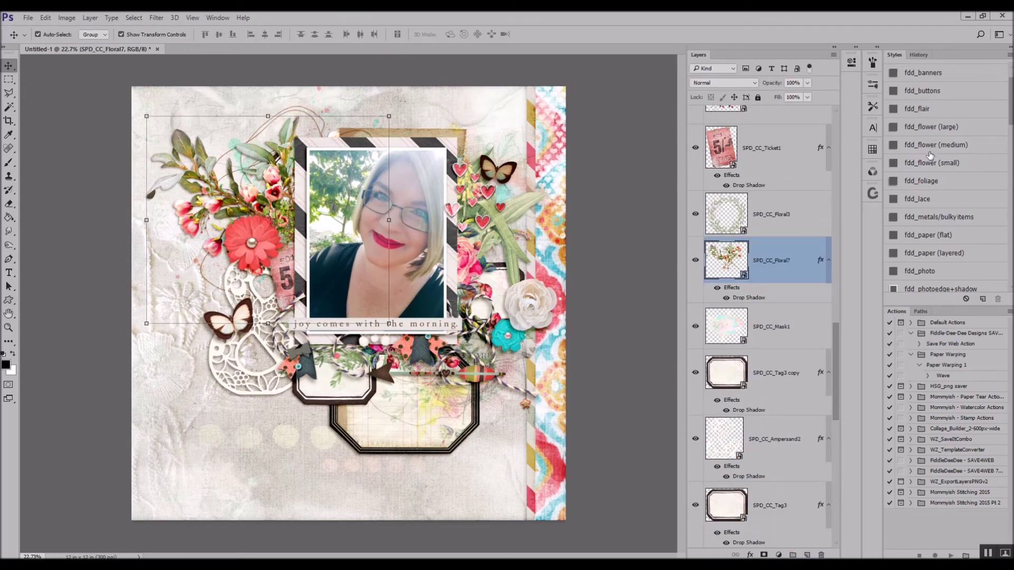
Step: Duplicate SPD_CC_Floral4, flip the copy horizontally, and rotate it into place below the turquoise flower at the cluster's lower right
drag(272, 195, 514, 245)
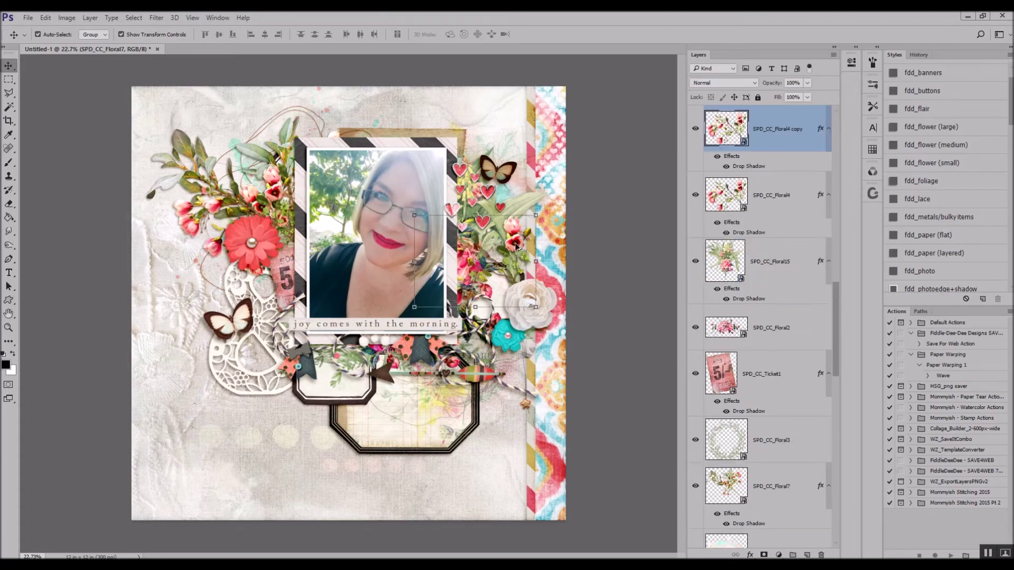
click(45, 17)
mouse_move(77, 241)
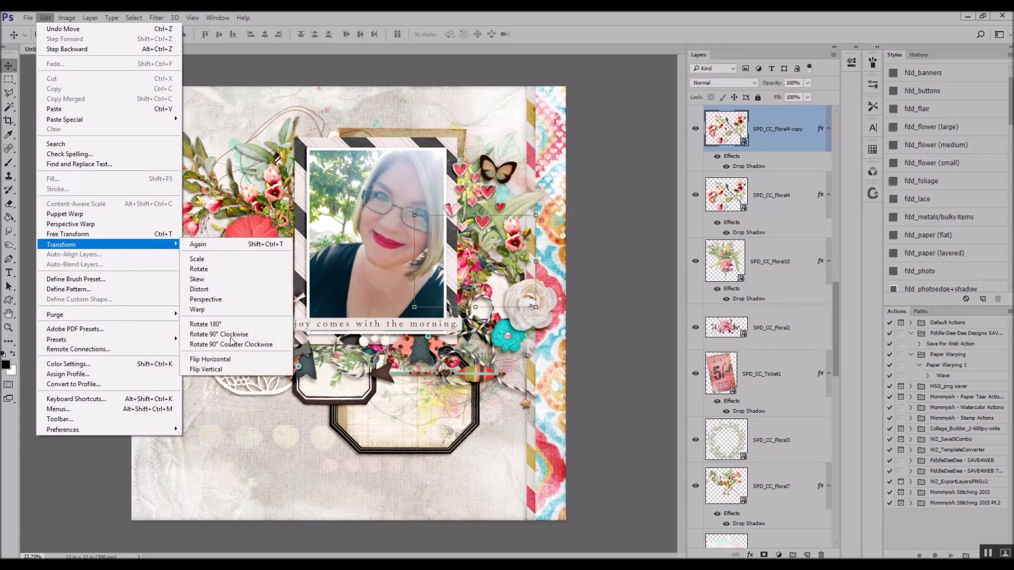
click(251, 359)
drag(521, 256, 553, 348)
drag(576, 303, 531, 330)
click(361, 34)
Step: Duplicate the flipped SPD_CC_Floral4 copy and rotate the new sprig behind the butterfly at the photo's upper right
drag(519, 378, 503, 243)
drag(536, 162, 472, 160)
drag(500, 198, 488, 174)
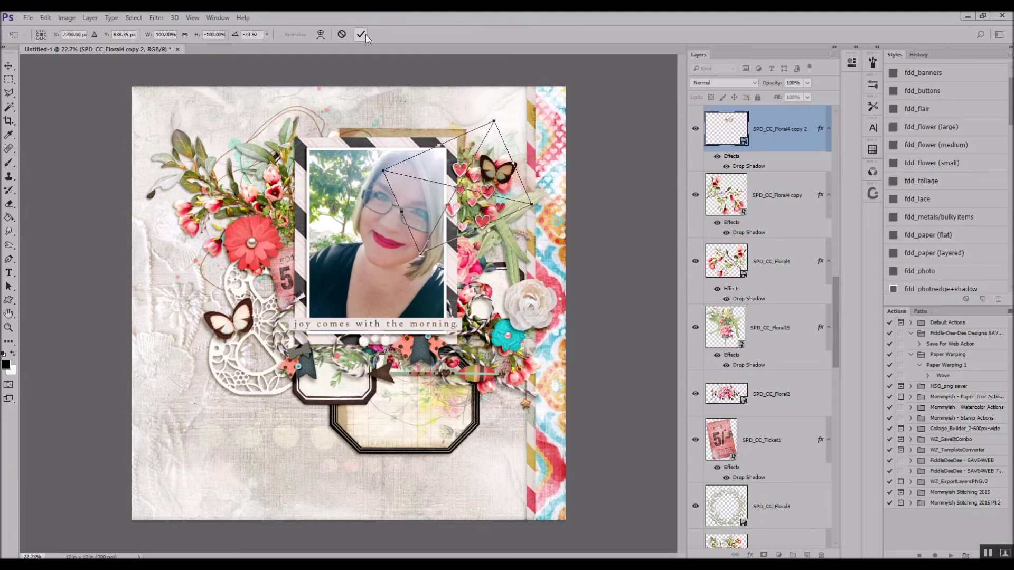
click(367, 35)
Step: Move the second SPD_CC_Floral4 copy to the photo's lower-left edge and rotate it to about 124° beside the white butterfly
drag(496, 189, 332, 315)
drag(356, 266, 306, 306)
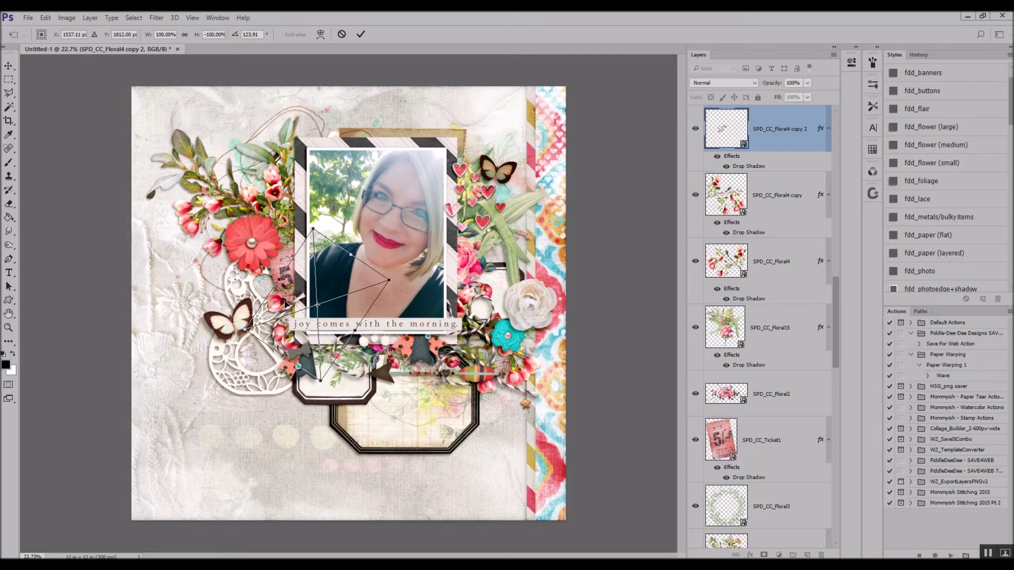
click(360, 33)
click(612, 168)
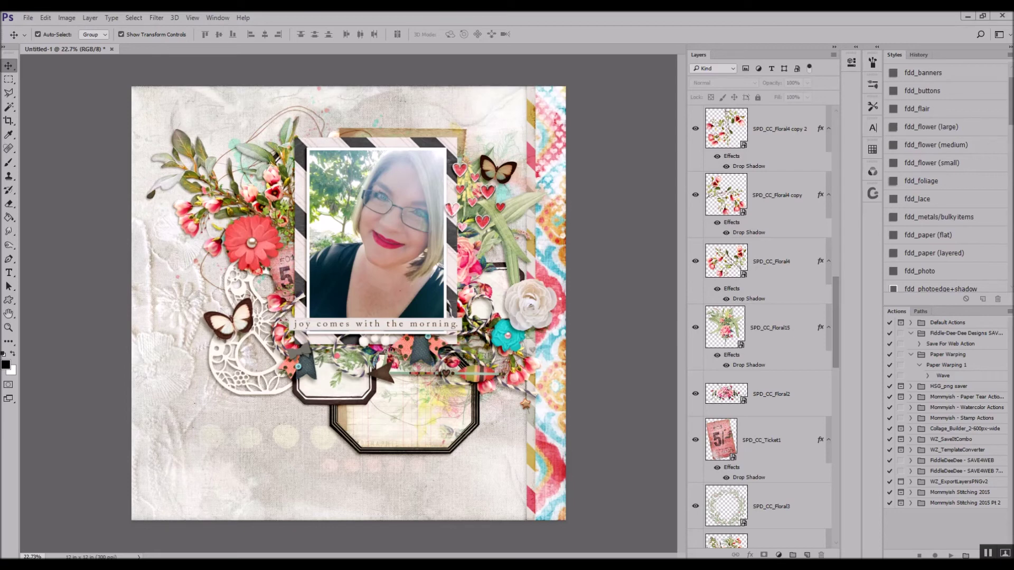
Step: Add the SPD_CC_Ribbon2 bow with a drop shadow above the white flower, scaled to about 81% and rotated about -16°
drag(1013, 296, 292, 329)
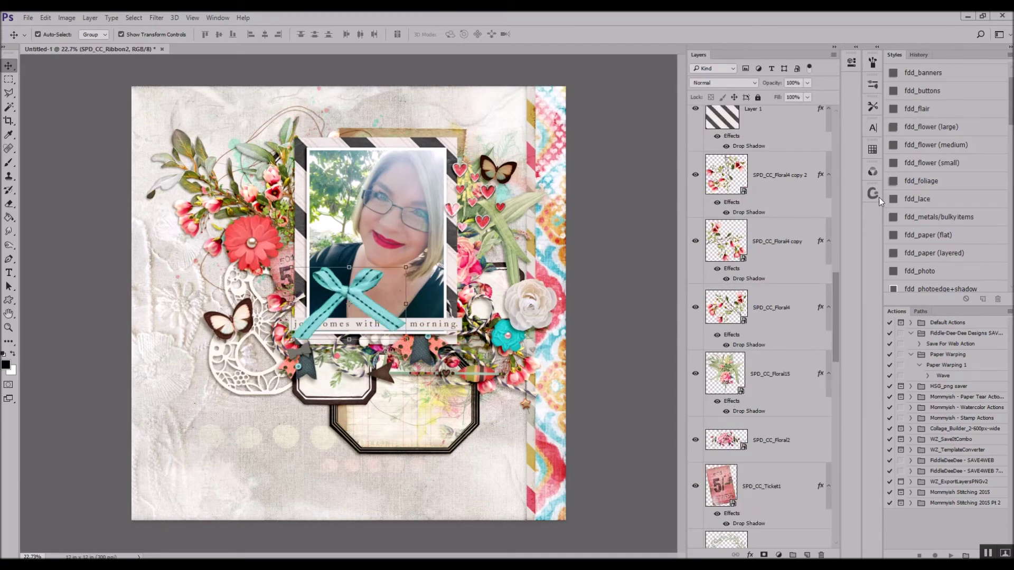
scroll(938, 211, down, 3)
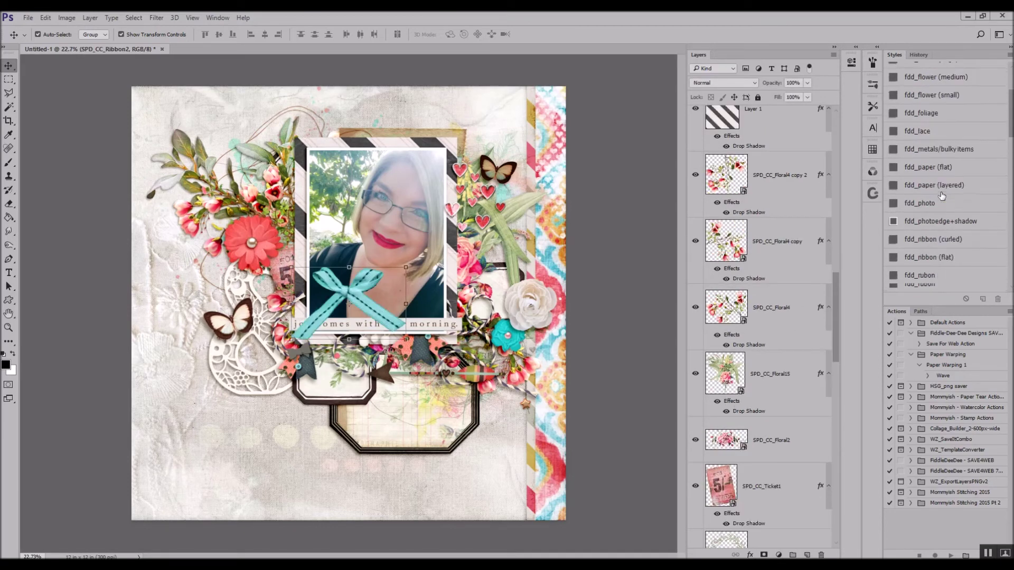
drag(364, 289, 499, 248)
key(ctrl+t)
drag(537, 220, 517, 234)
drag(522, 229, 508, 217)
drag(477, 262, 515, 242)
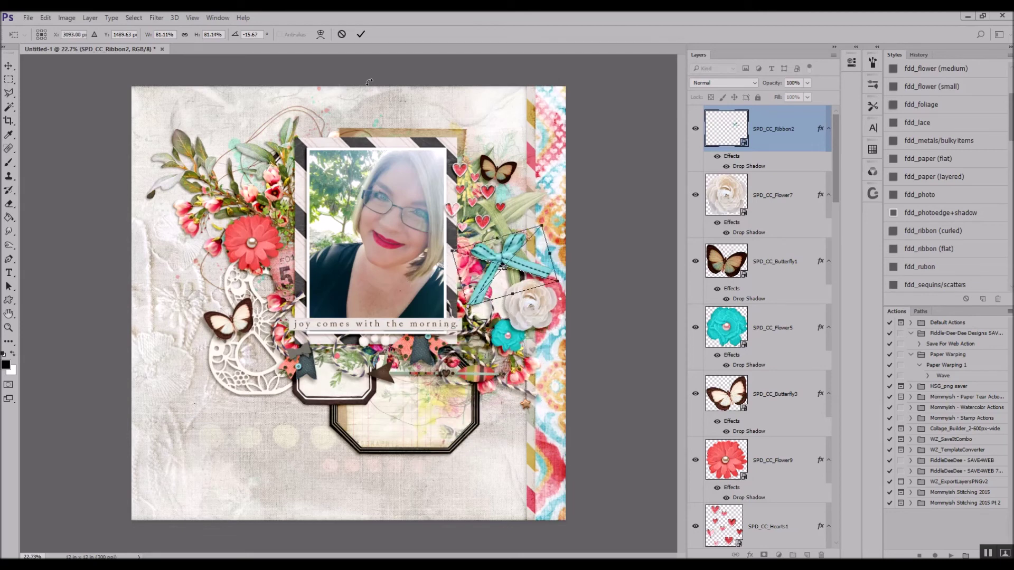
key(Return)
Step: Shift the white SPD_CC_Flower7 and turquoise SPD_CC_Flower5 slightly up and left to tuck them closer to the bow
drag(527, 298, 523, 284)
click(508, 341)
key(ctrl+t)
drag(508, 341, 498, 327)
click(361, 34)
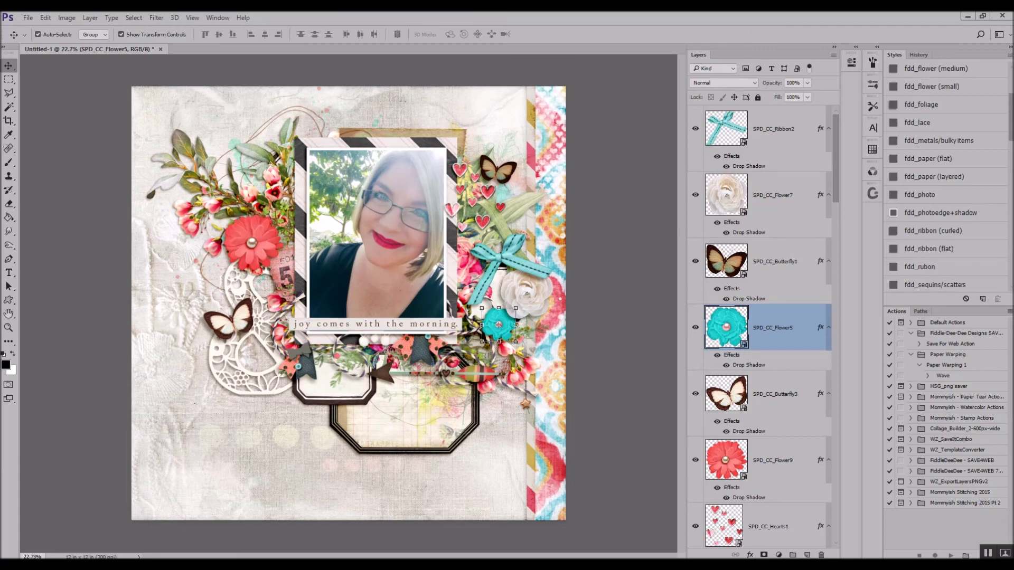
Step: Duplicate the SPD_CC_Brad2 star twice, place both copies above the upper-left foliage, and stack their layers beneath the hearts
click(524, 404)
key(ctrl+j)
drag(526, 404, 241, 126)
shift+click(764, 497)
click(625, 372)
click(776, 446)
drag(786, 448, 787, 421)
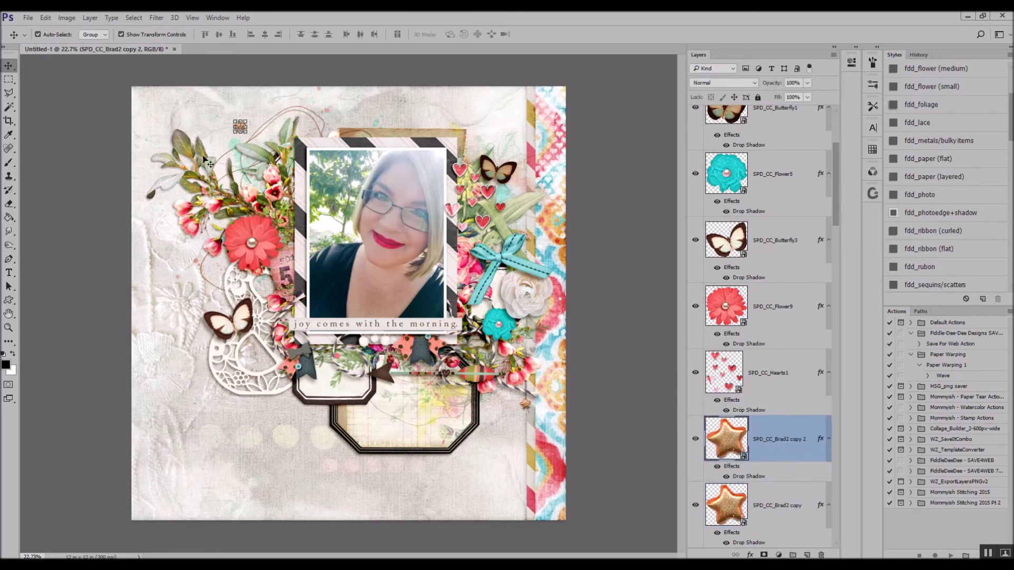
click(592, 159)
mouse_move(242, 128)
mouse_down()
mouse_move(231, 141)
mouse_move(243, 128)
mouse_up()
Step: Make a third copy of the star brad, place it below and left of the lower-right star, and rotate it about 9°
drag(526, 405, 500, 424)
drag(516, 415, 516, 415)
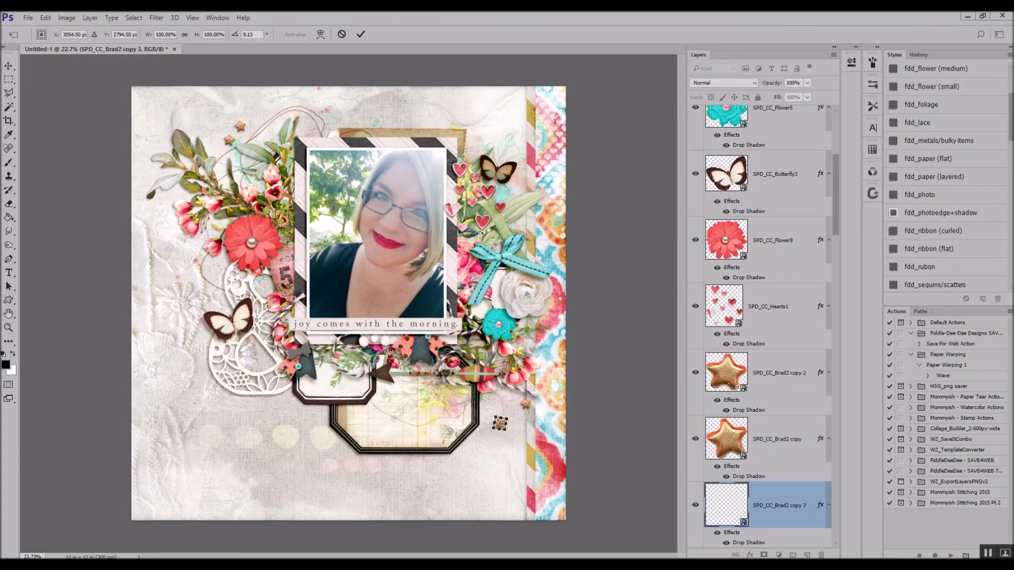
click(361, 34)
click(628, 204)
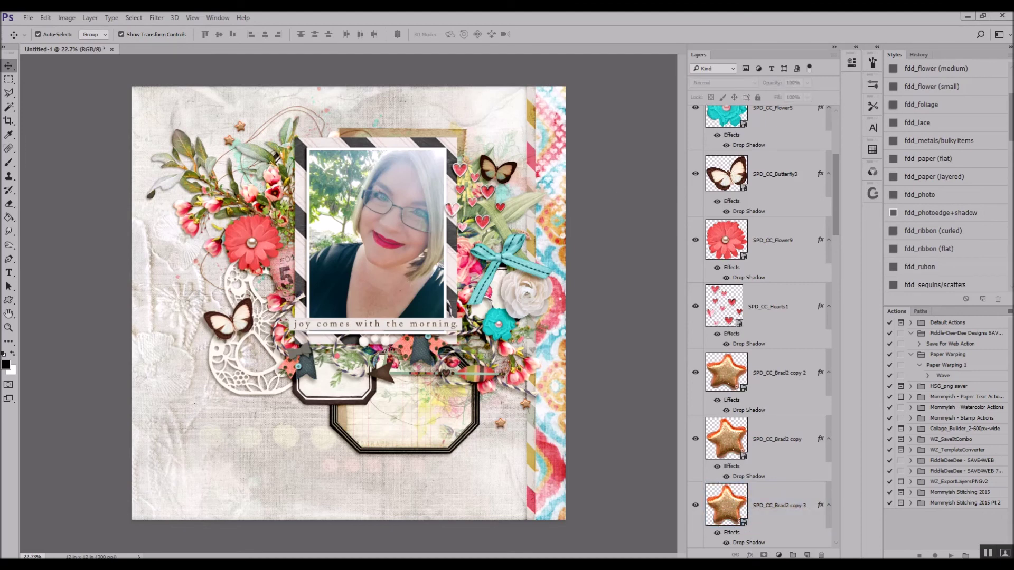
Step: Add SPD_CC_Tag1 between the photo and the striped frame, scaled to about 86%, peeking above the photo with a drop shadow
click(374, 144)
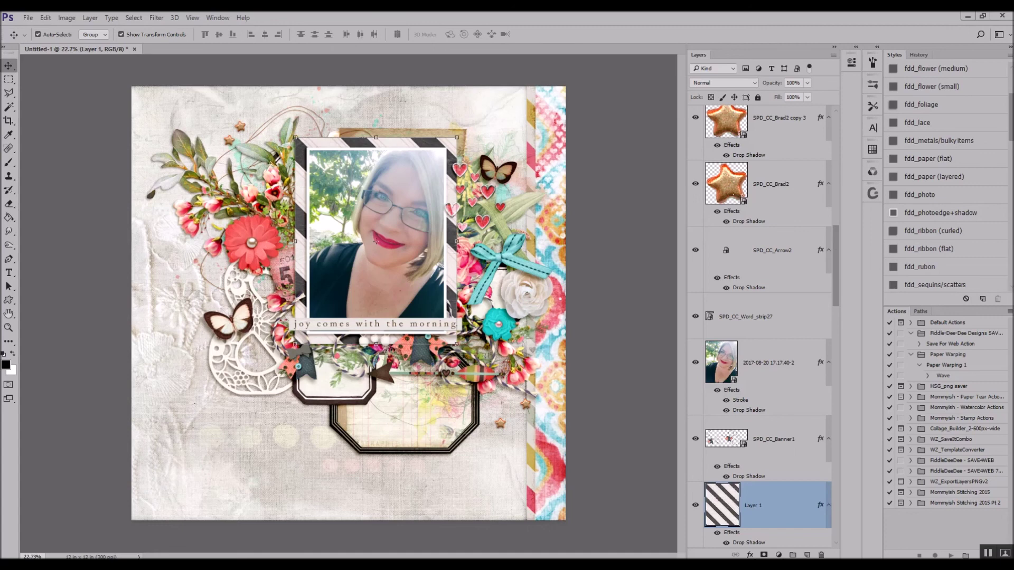
drag(799, 468, 395, 200)
drag(385, 358, 387, 228)
drag(390, 78, 360, 110)
click(361, 33)
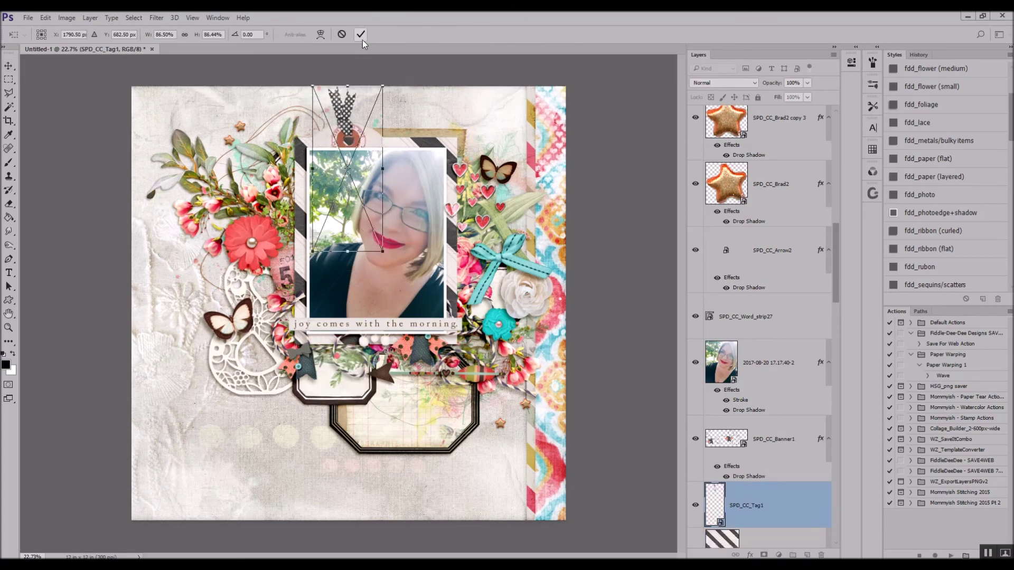
click(956, 235)
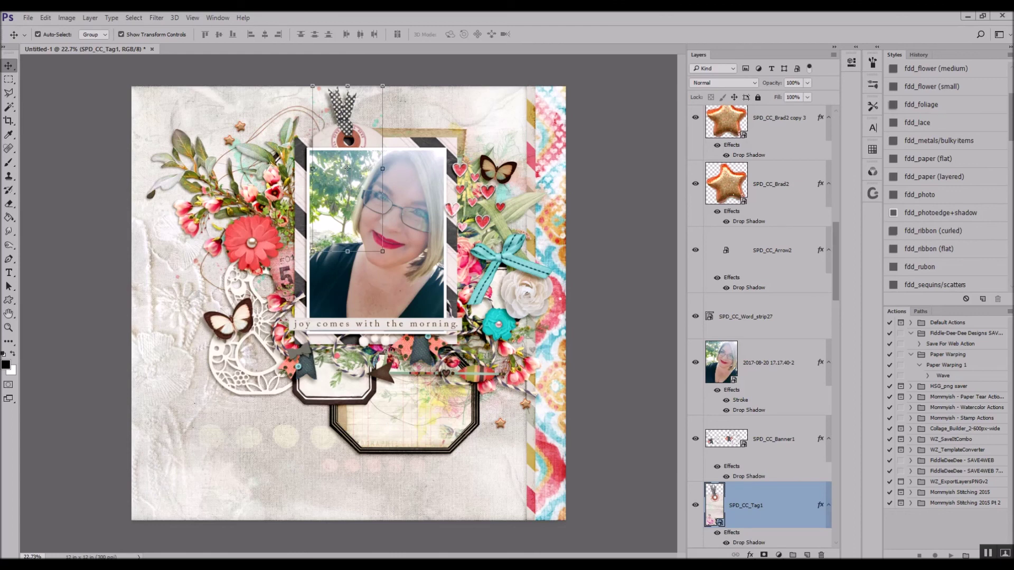
click(508, 142)
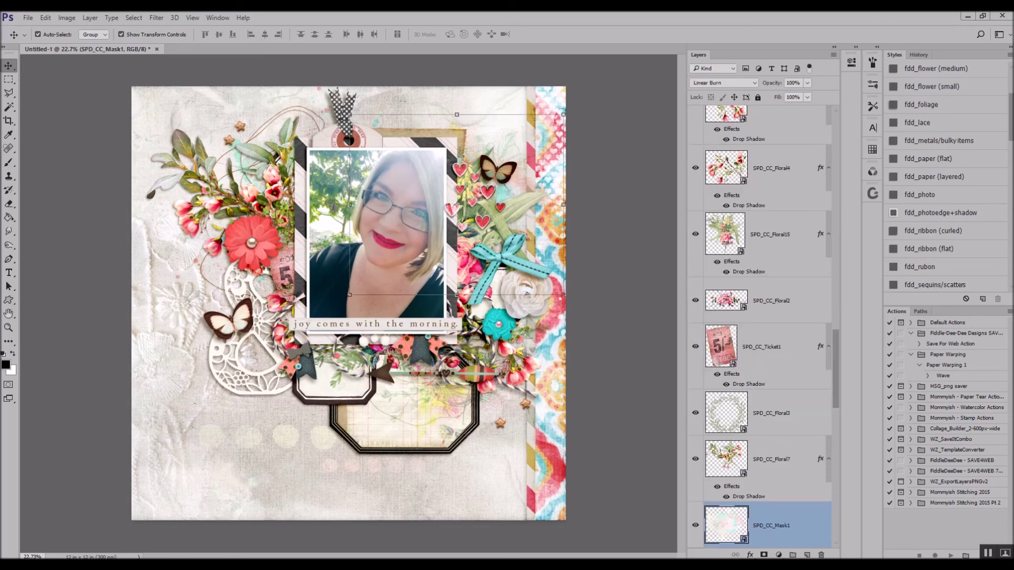
click(641, 160)
key(ctrl+plus)
key(ctrl+0)
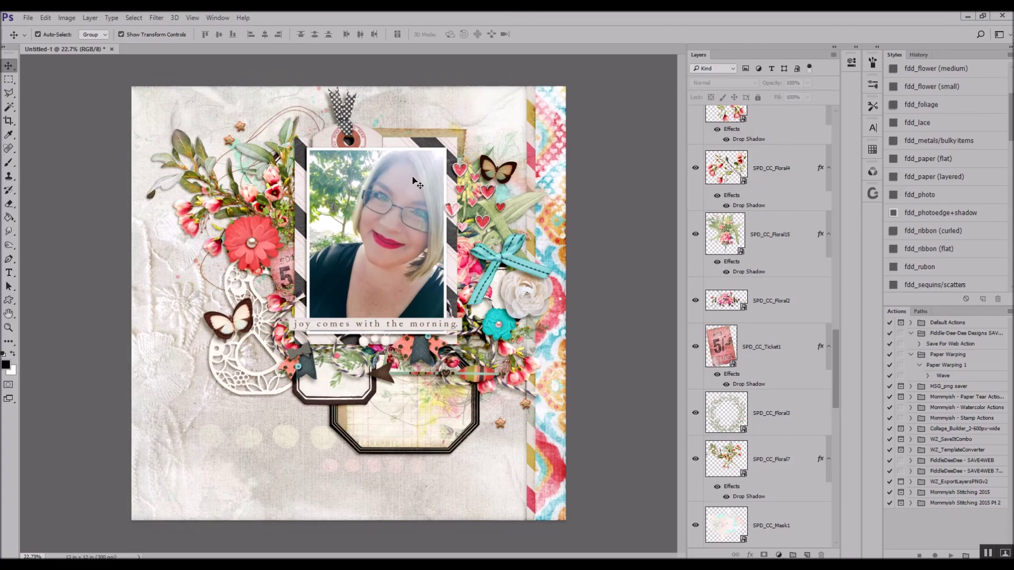